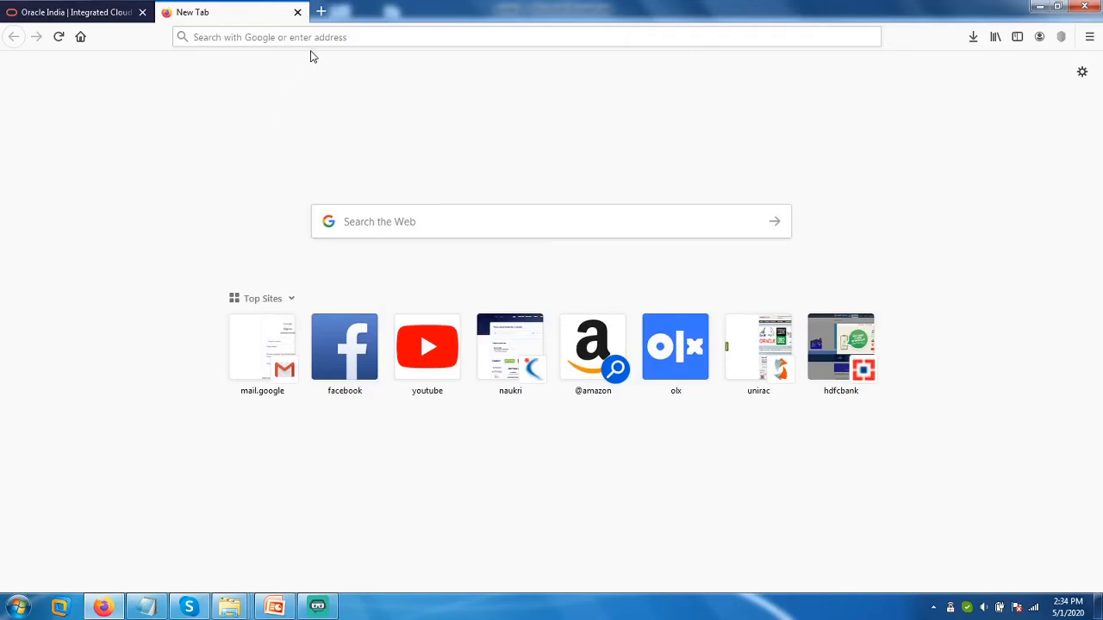
Load the oracle.com website by entering 'oracle' in the browser address bar.
left_click(335, 37)
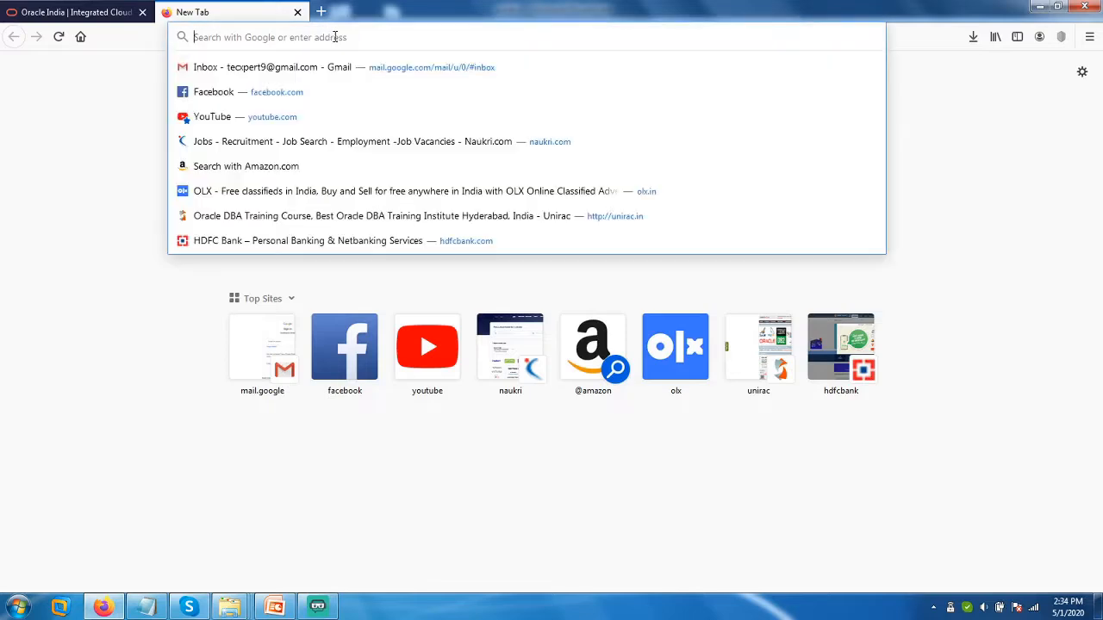
type("oracle.com/")
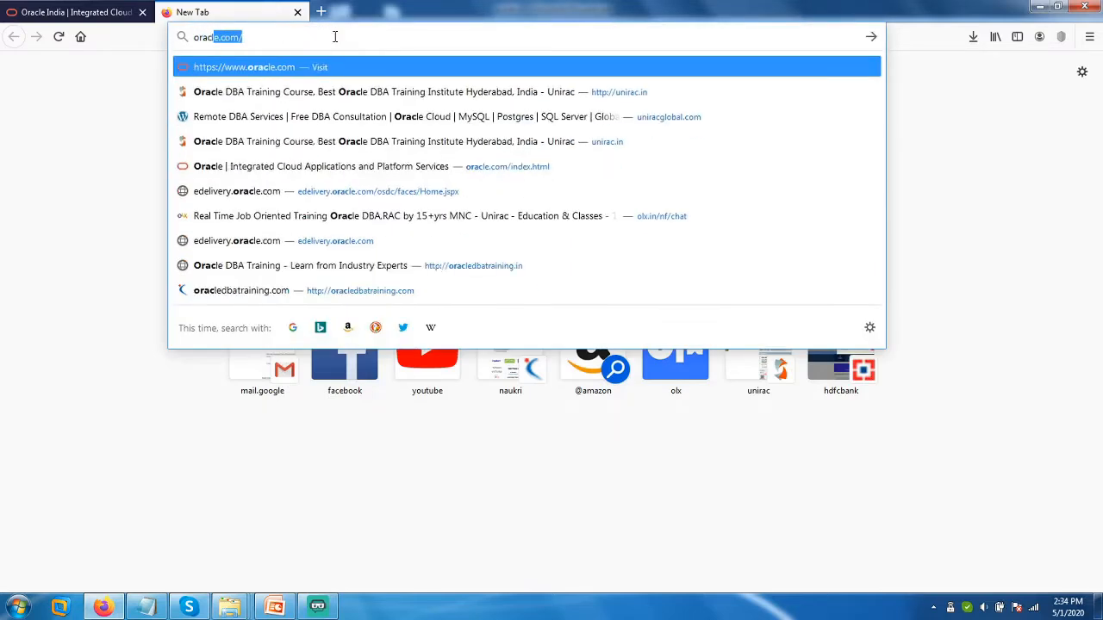
key("Return")
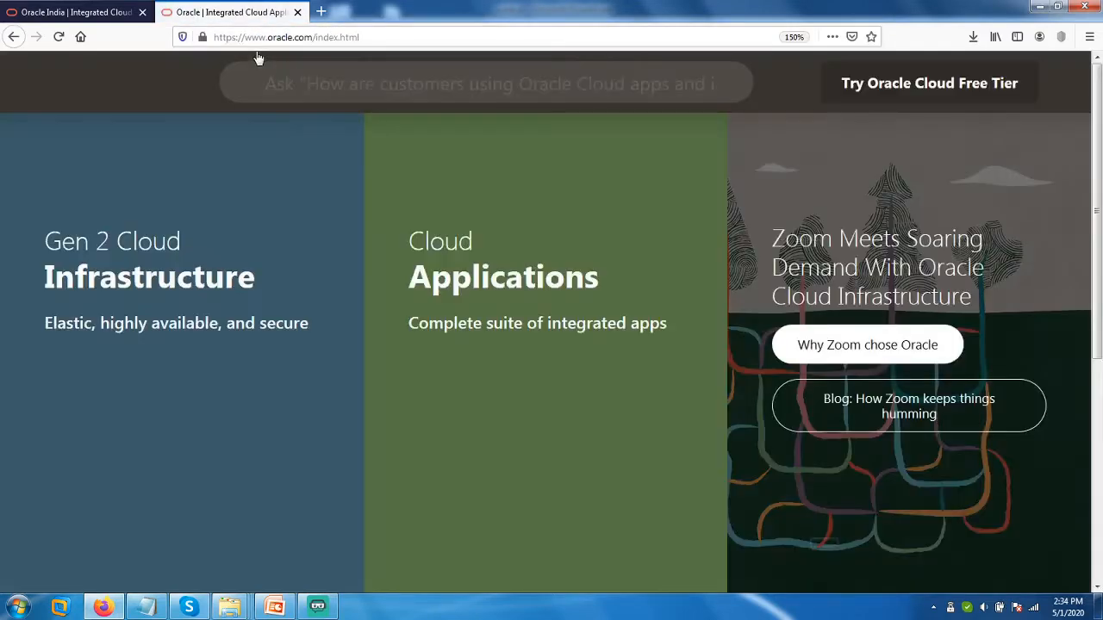
left_click_drag(245, 37, 319, 37)
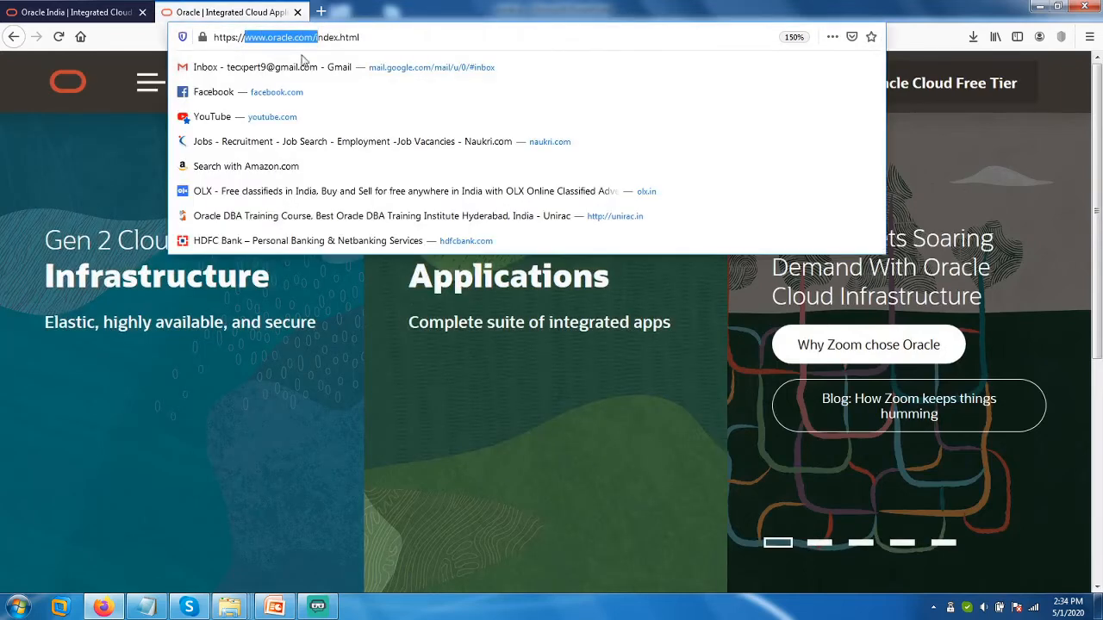
left_click(92, 163)
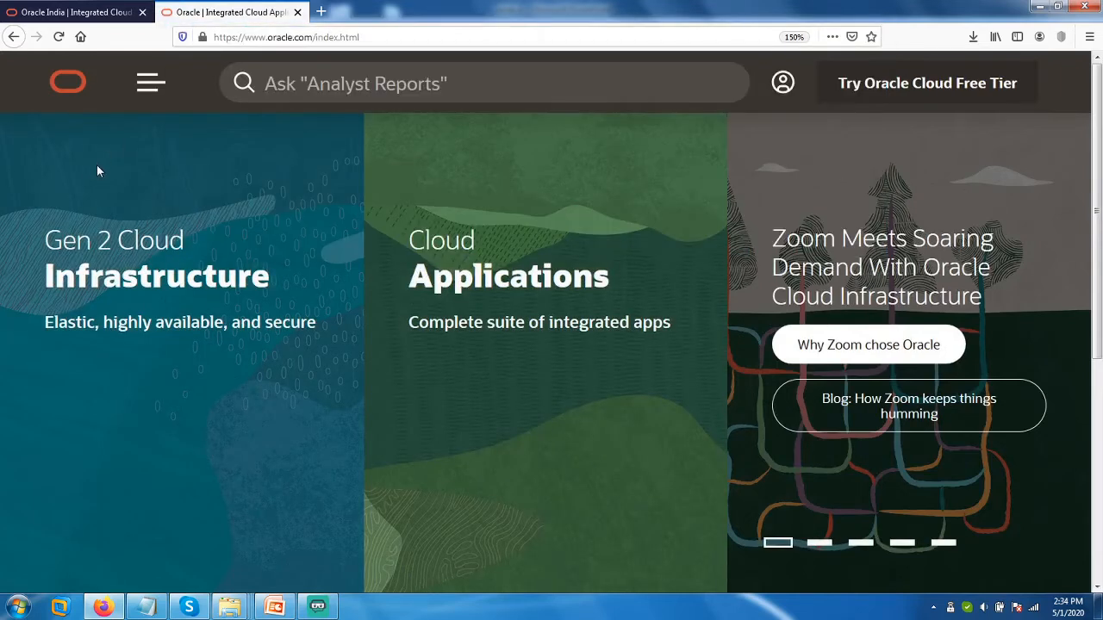
Open the oracle.com site's full navigation menu.
scroll(256, 234, "down", 3)
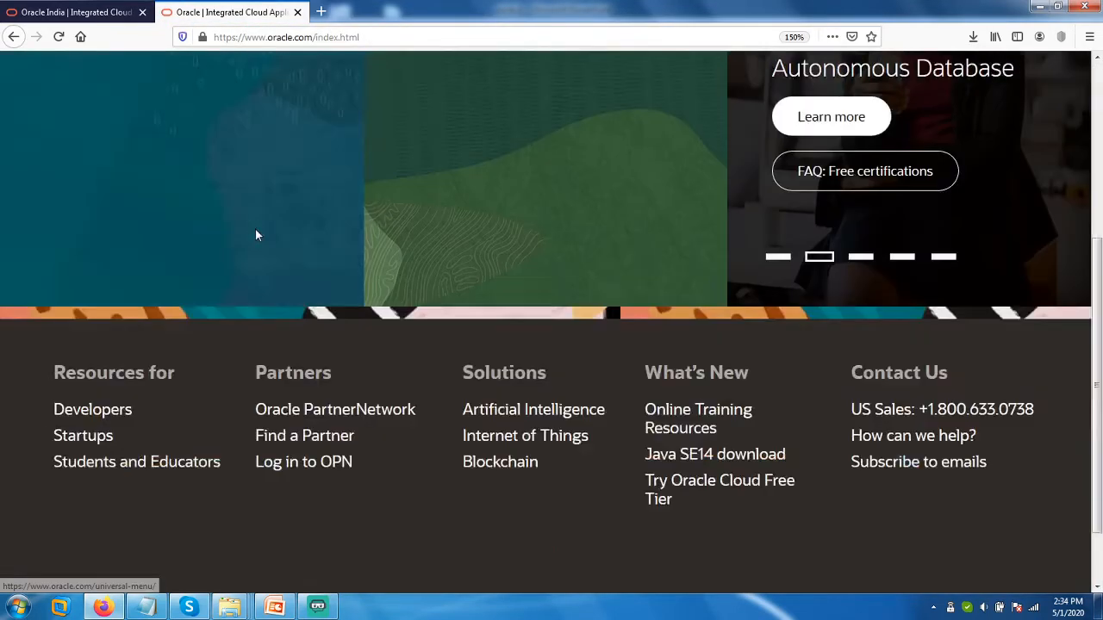
scroll(255, 234, "down", 1)
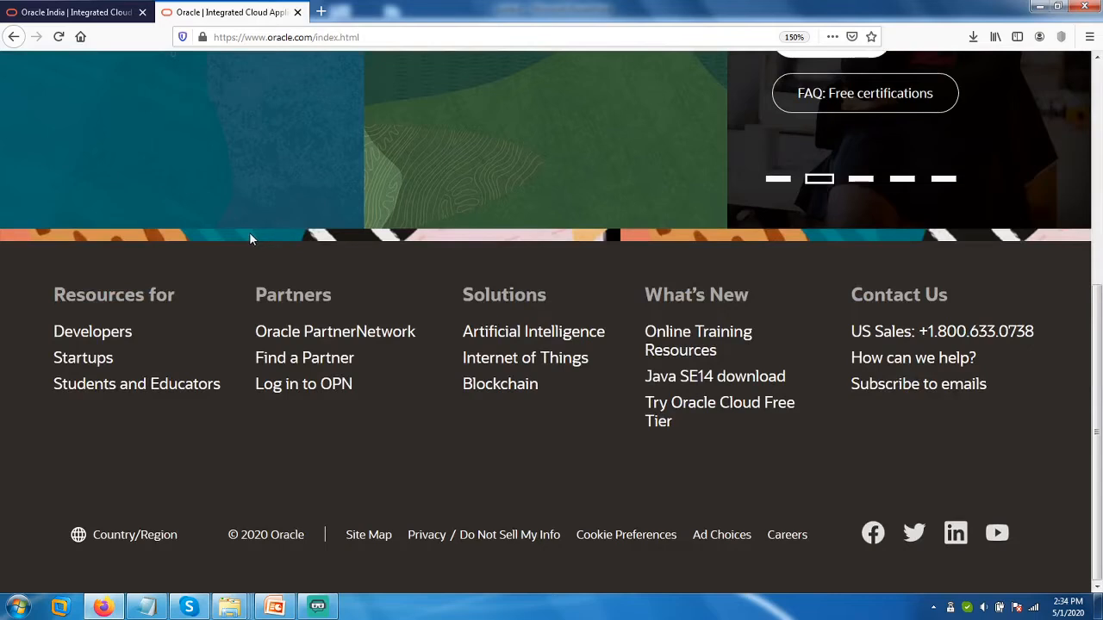
scroll(250, 234, "up", 5)
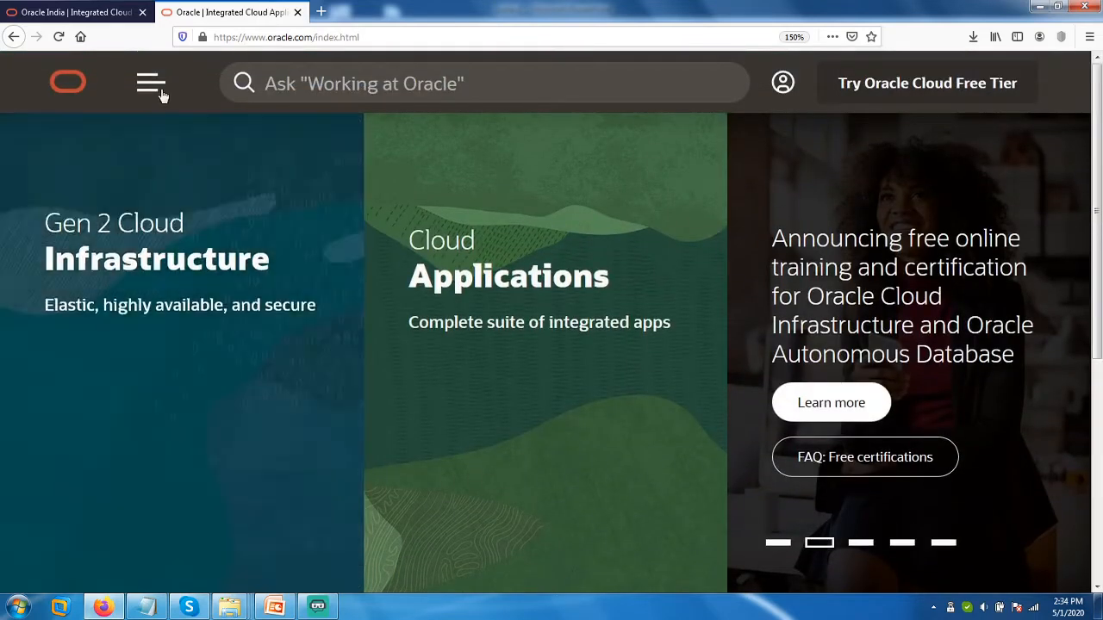
left_click(152, 84)
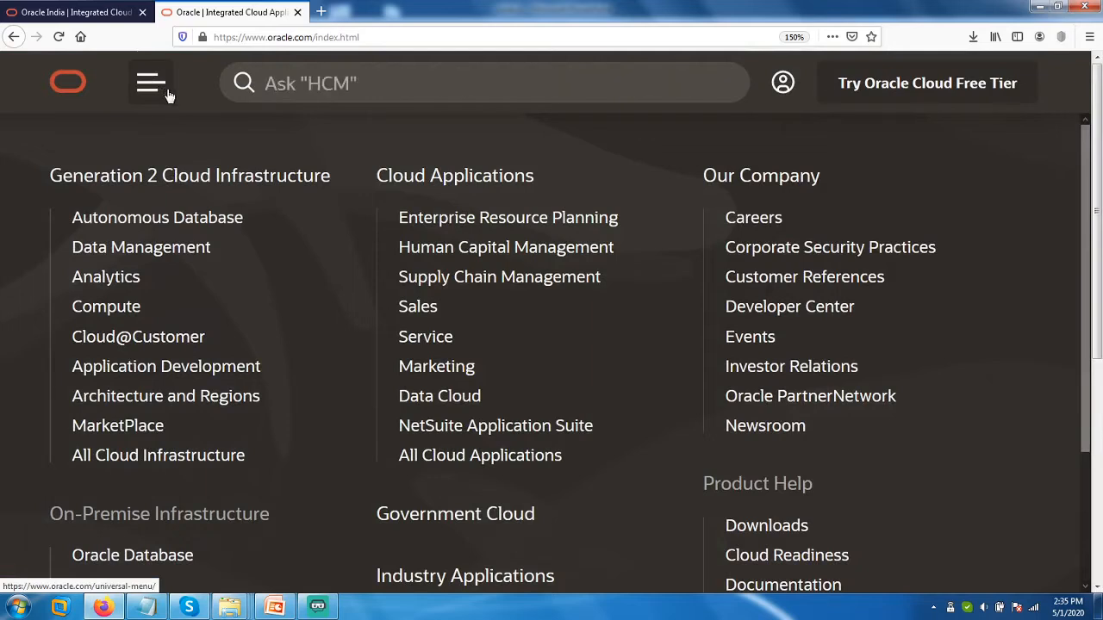
Go to Oracle Software Downloads and open SQL Developer from the Developer Tools list.
left_click(766, 535)
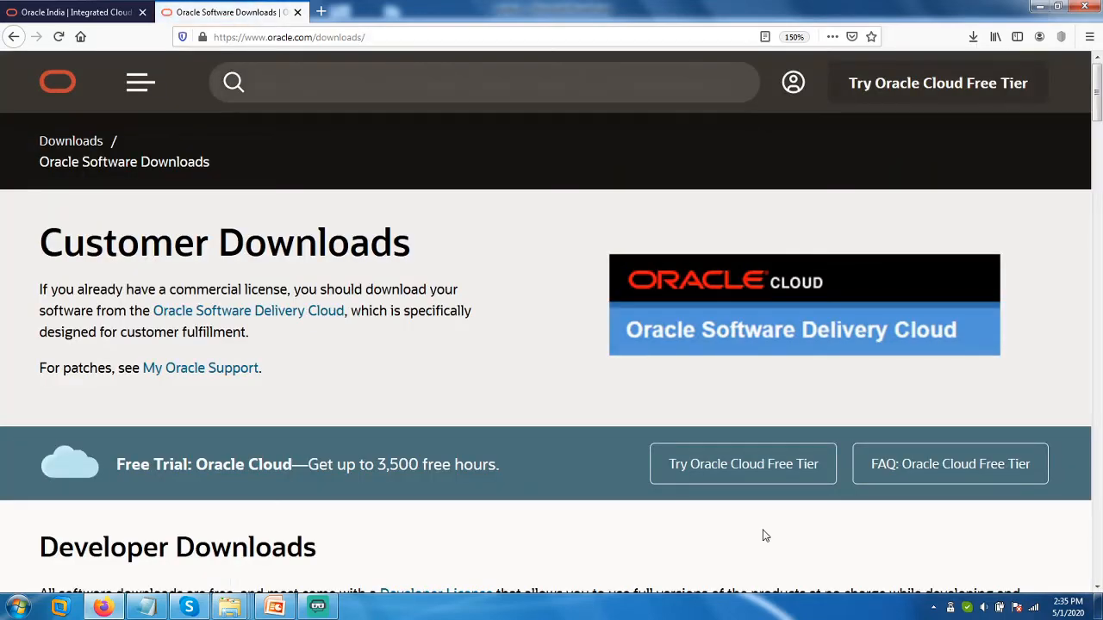
scroll(699, 462, "down", 5)
scroll(699, 462, "down", 9)
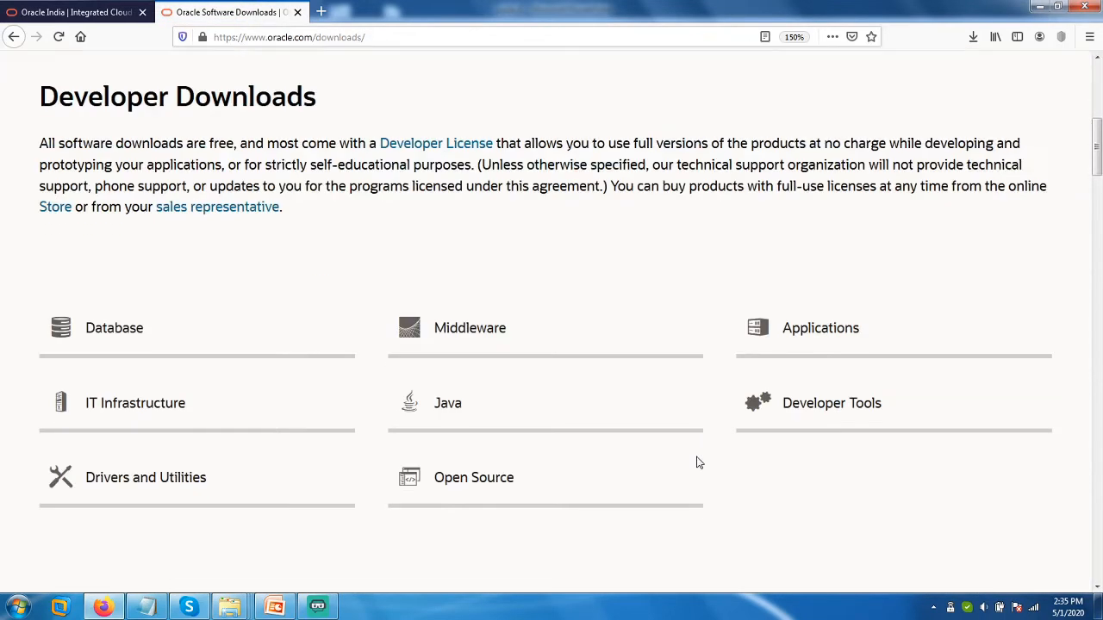
scroll(699, 463, "up", 2)
scroll(698, 462, "up", 2)
scroll(698, 463, "down", 8)
scroll(698, 463, "down", 10)
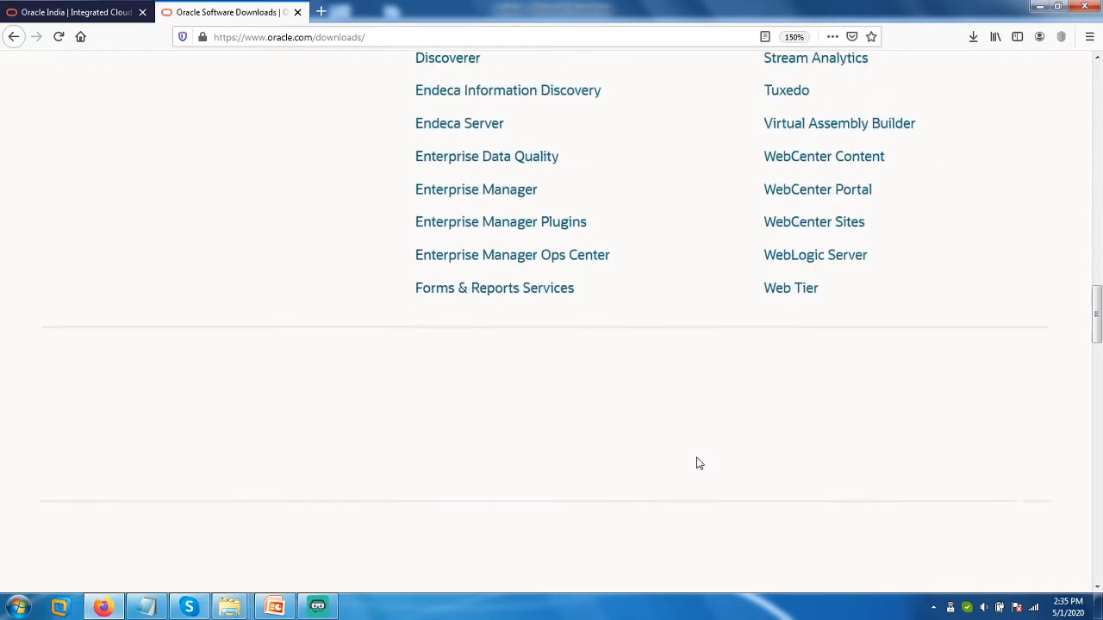
scroll(698, 463, "down", 10)
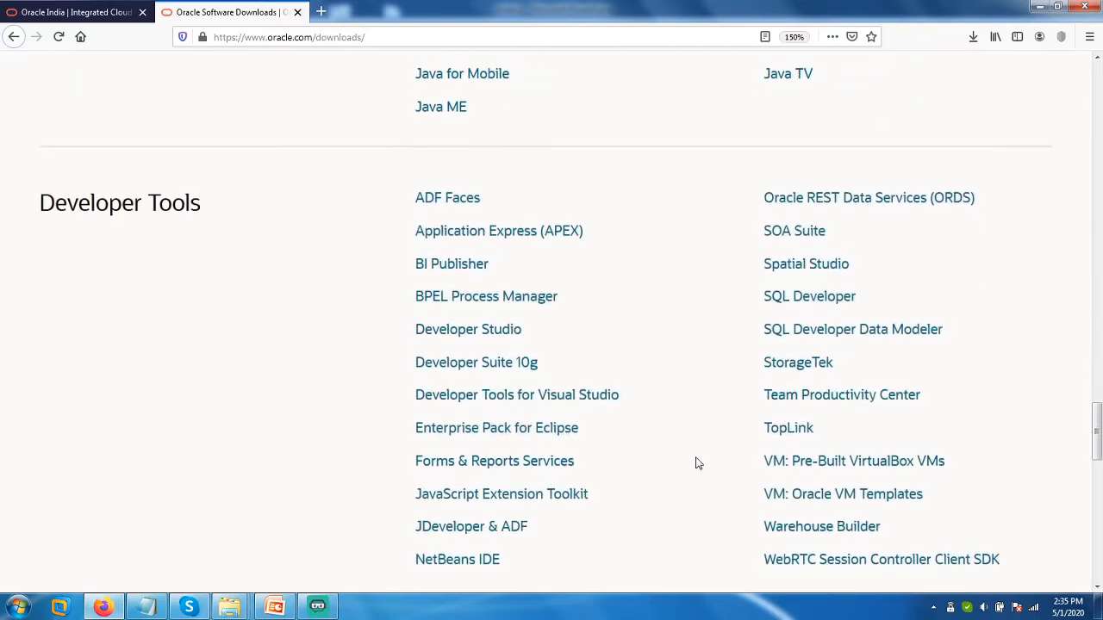
left_click_drag(48, 203, 218, 218)
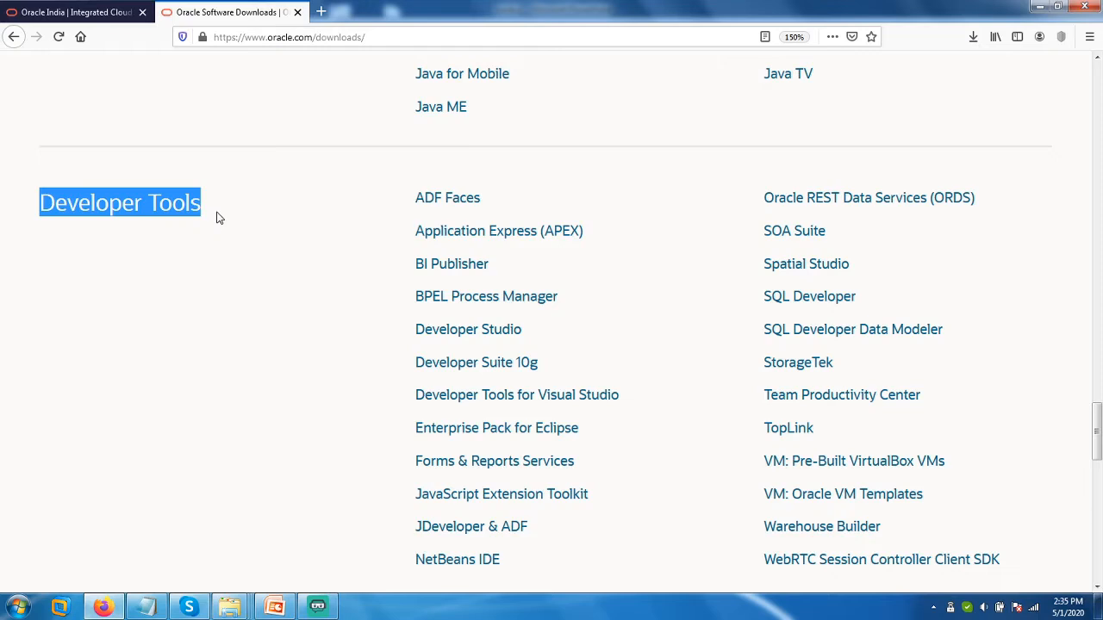
left_click(797, 303)
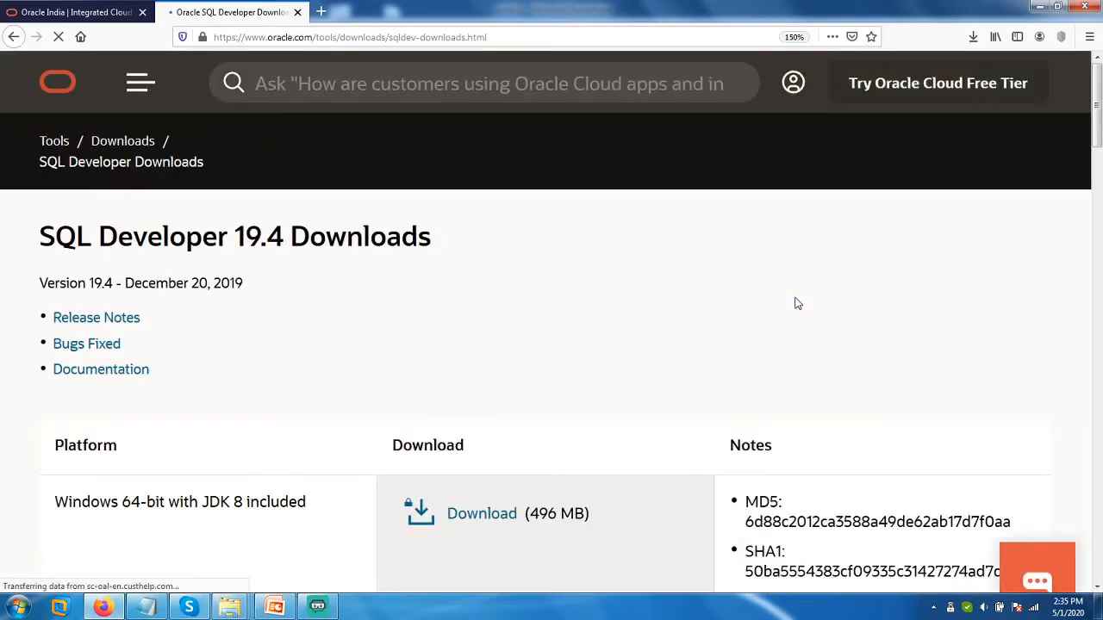
Review the SQL Developer 19.4 Windows 64-bit download with JDK 8 included (496 MB).
left_click_drag(382, 37, 504, 46)
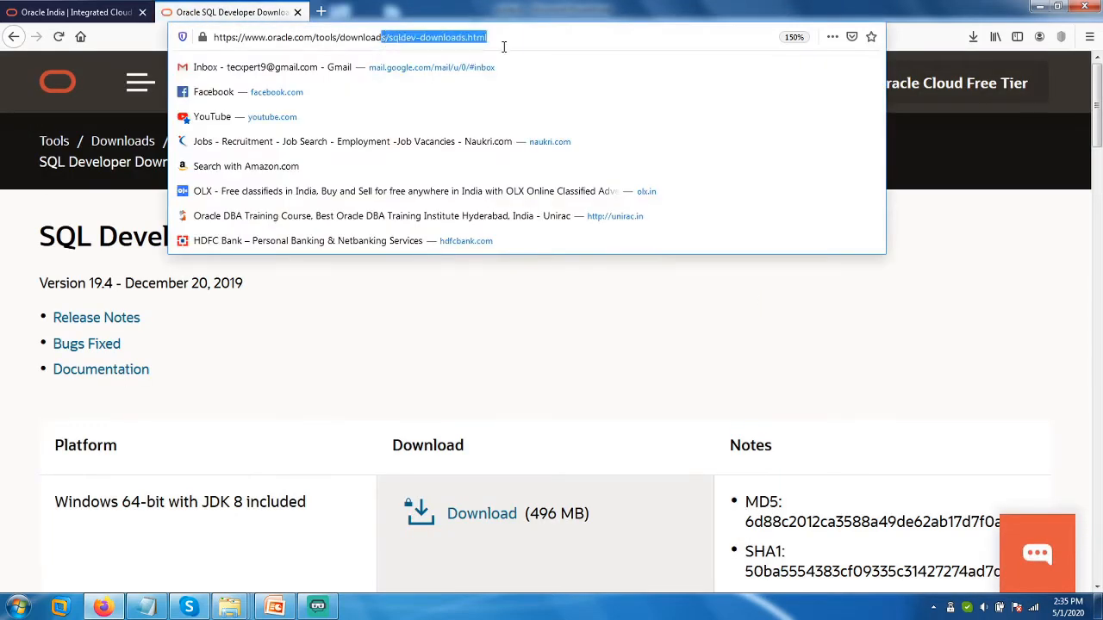
left_click(435, 326)
left_click_drag(187, 236, 412, 251)
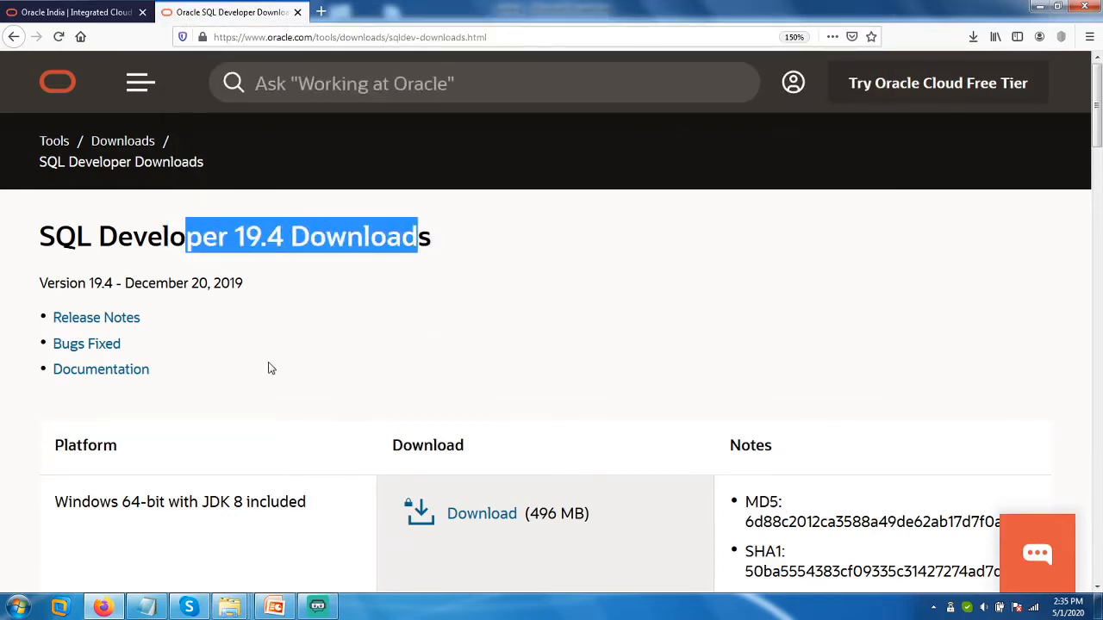
scroll(276, 370, "down", 5)
scroll(290, 370, "up", 2)
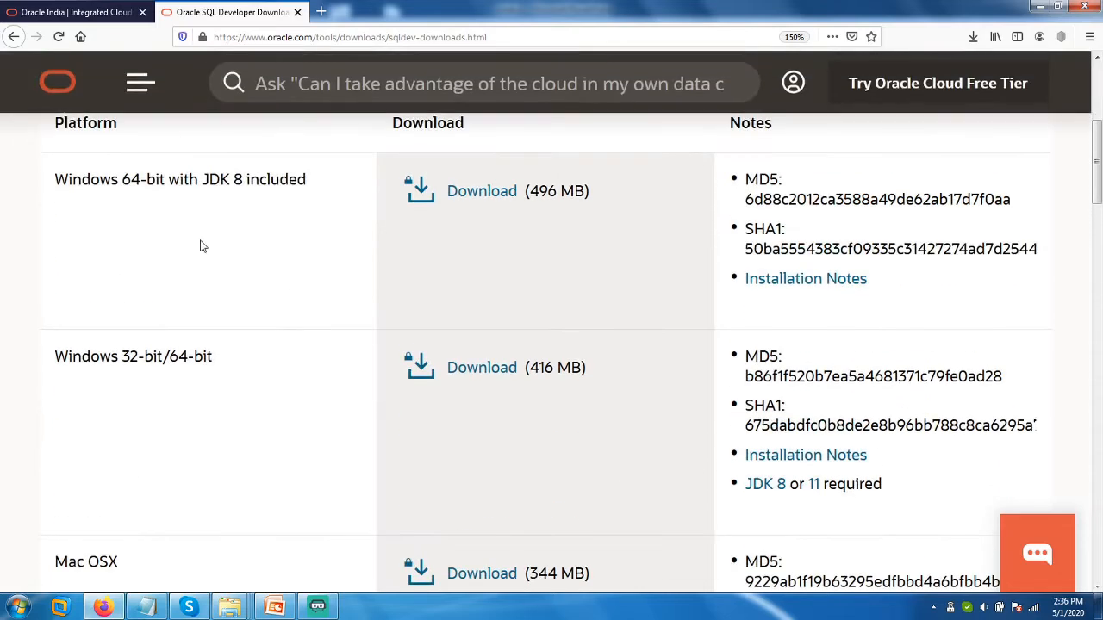
left_click_drag(212, 357, 70, 361)
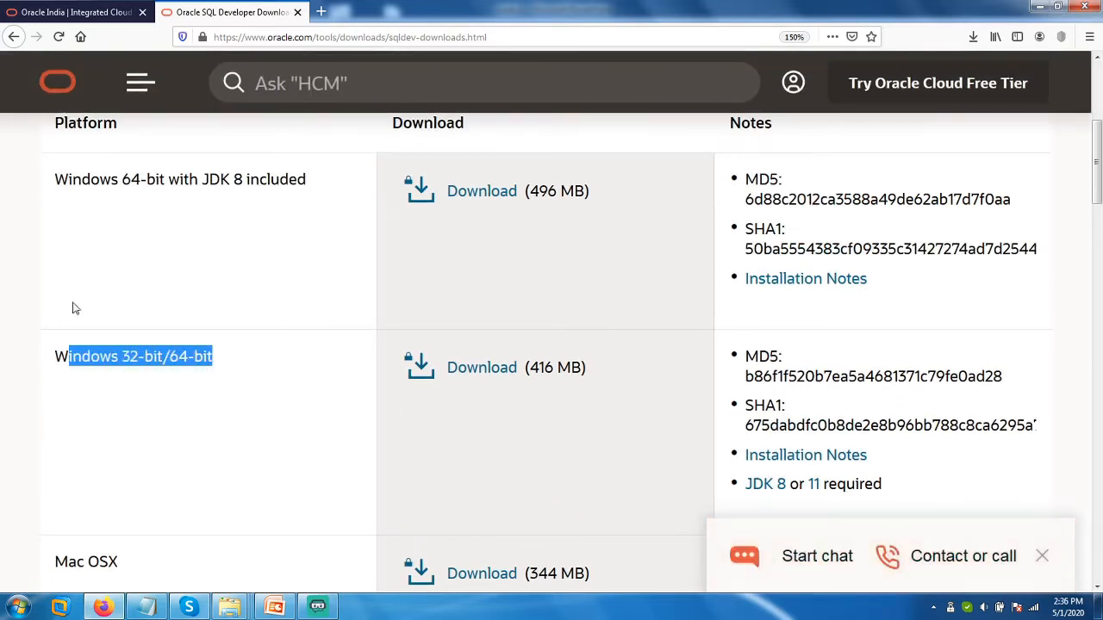
left_click_drag(169, 180, 304, 195)
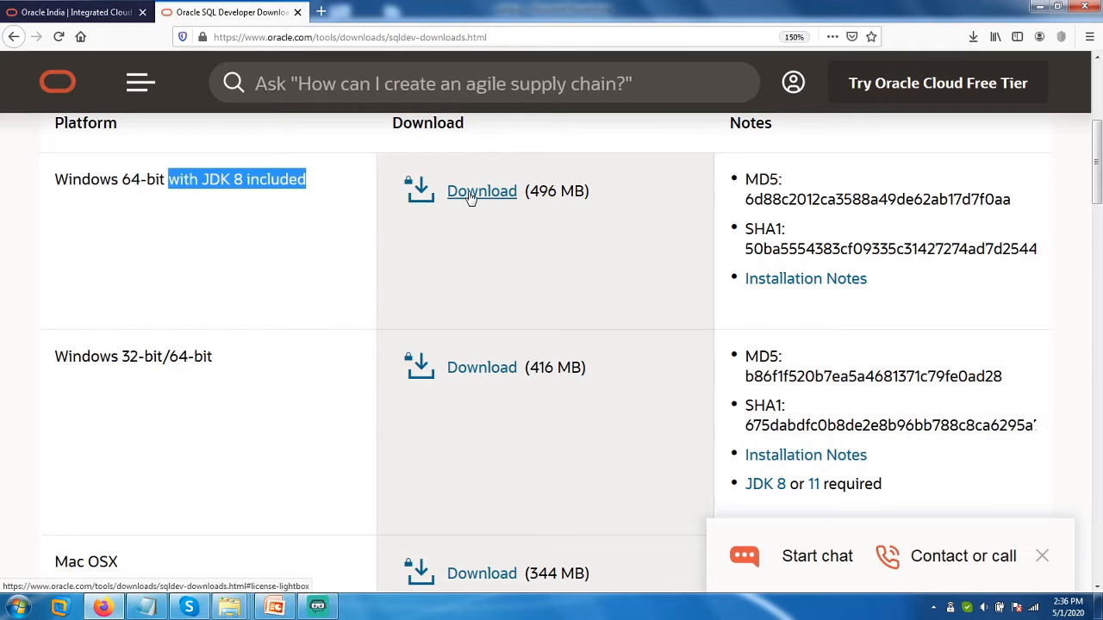
left_click_drag(530, 190, 590, 191)
left_click_drag(82, 357, 230, 370)
Scroll below the download table and open the Previous Version (19.2.1) downloads page.
scroll(278, 361, "down", 3)
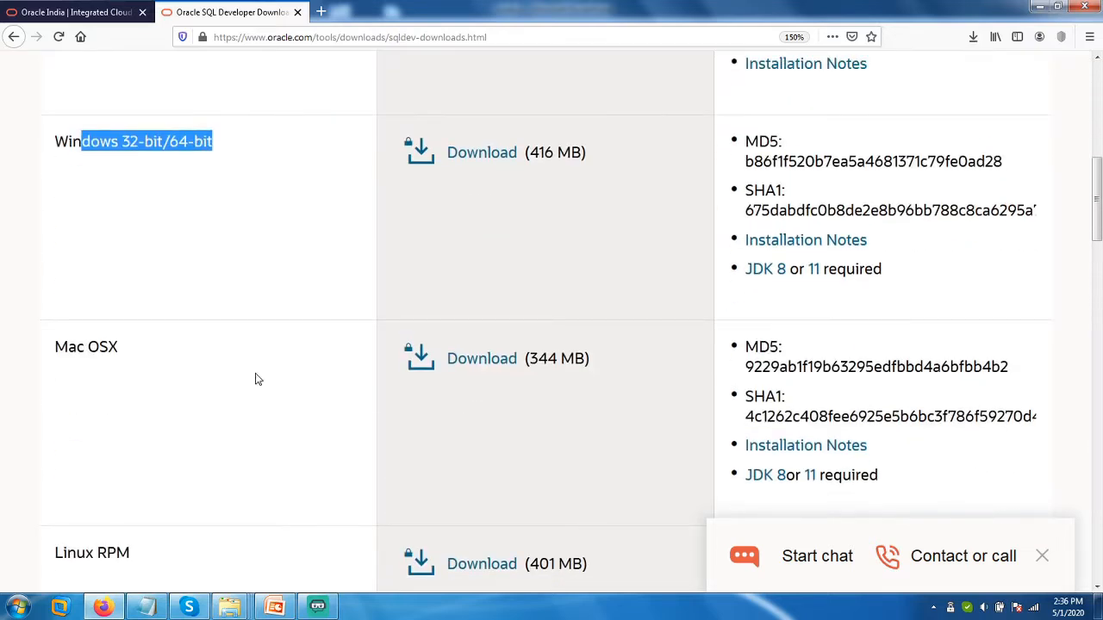
scroll(256, 379, "down", 4)
left_click_drag(57, 245, 138, 247)
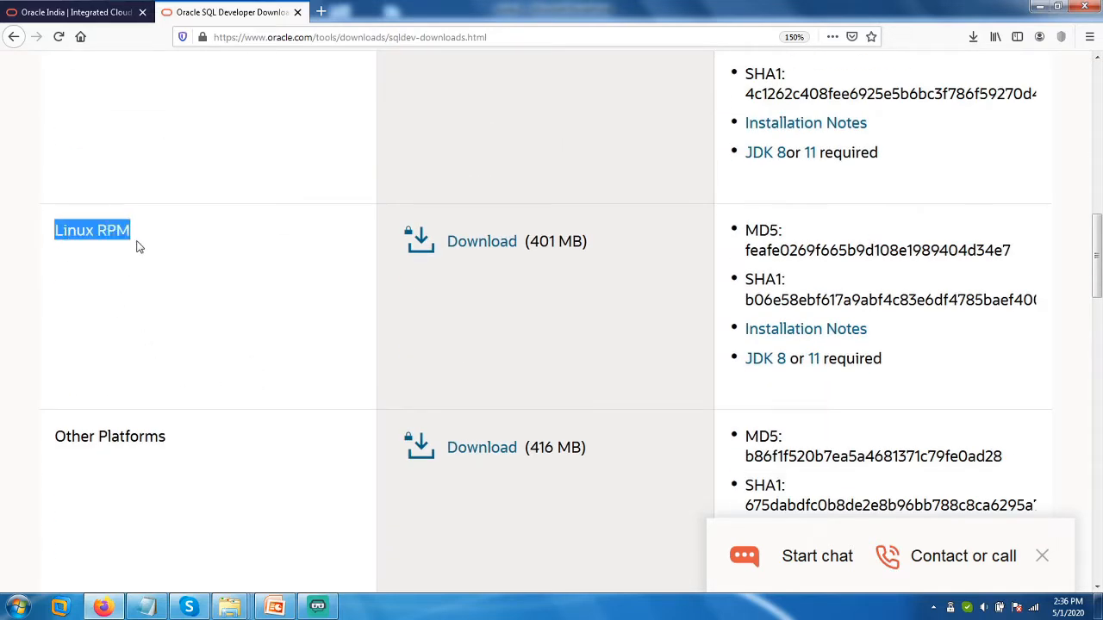
scroll(267, 377, "down", 10)
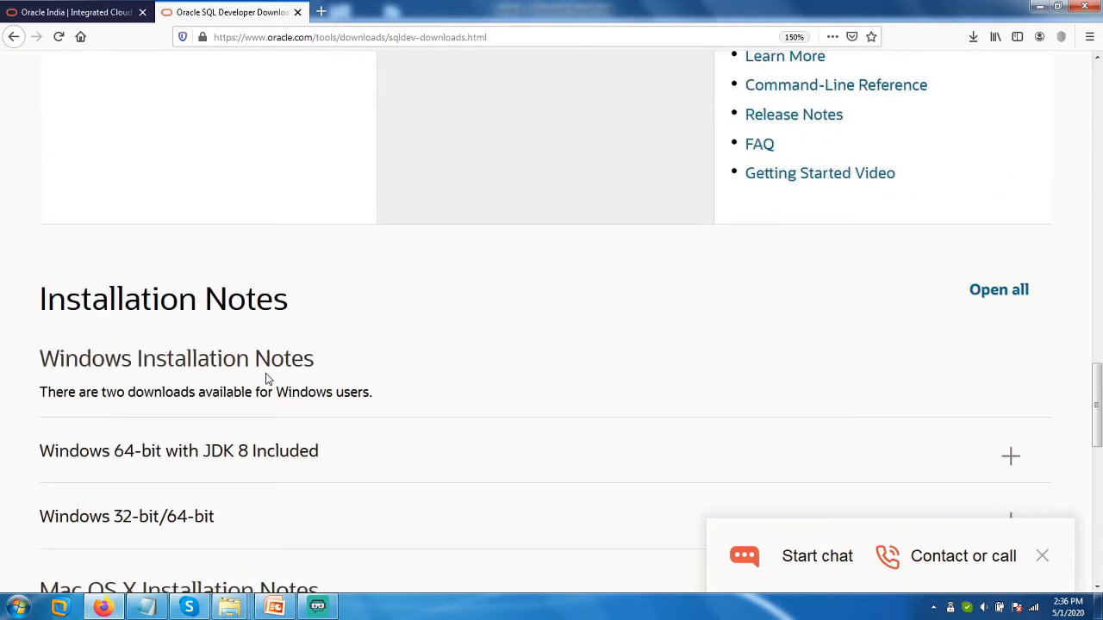
scroll(267, 379, "down", 5)
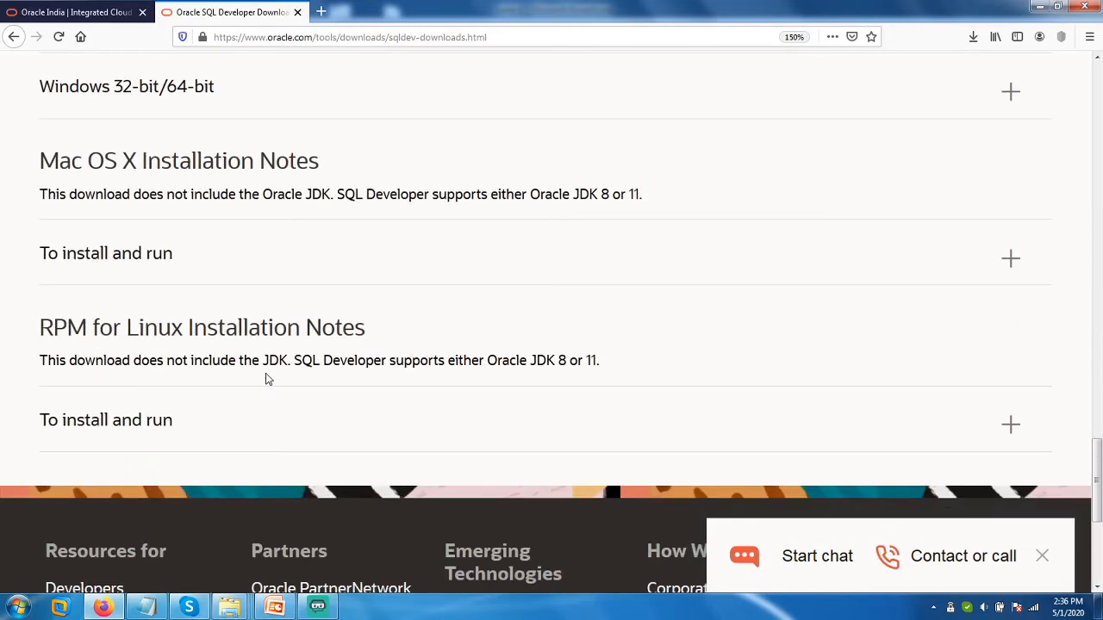
scroll(267, 379, "up", 10)
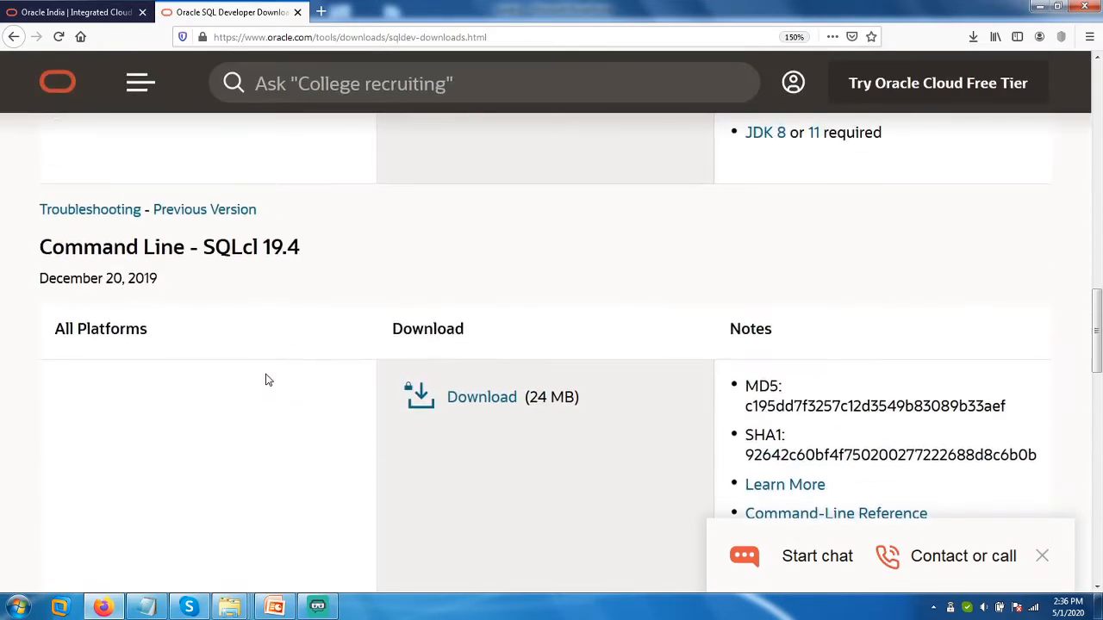
scroll(267, 380, "up", 10)
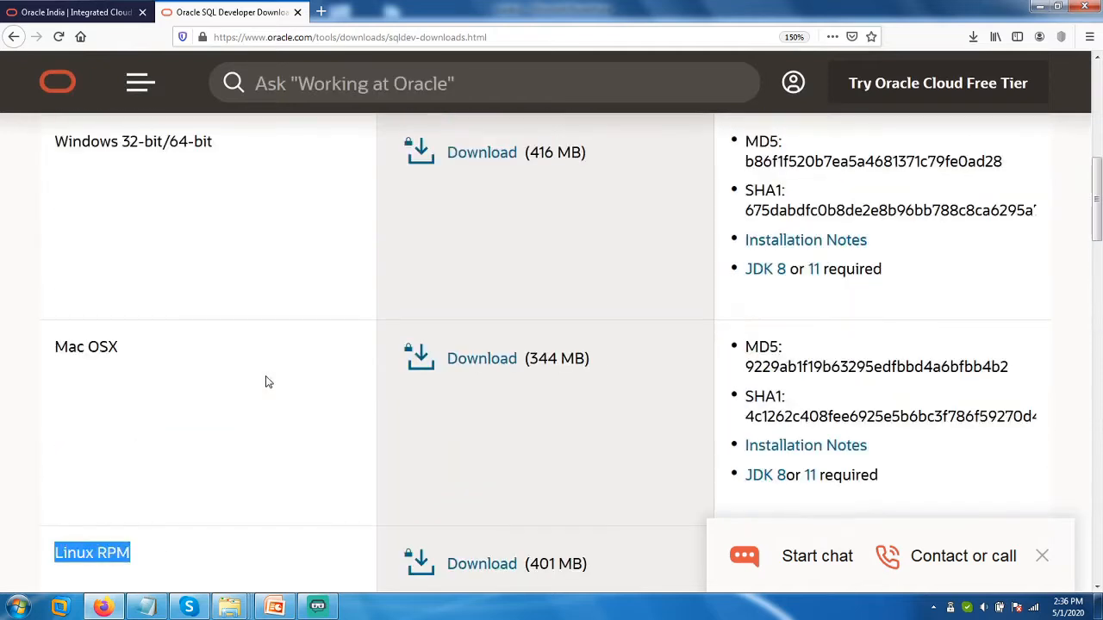
scroll(265, 382, "up", 3)
scroll(266, 382, "down", 15)
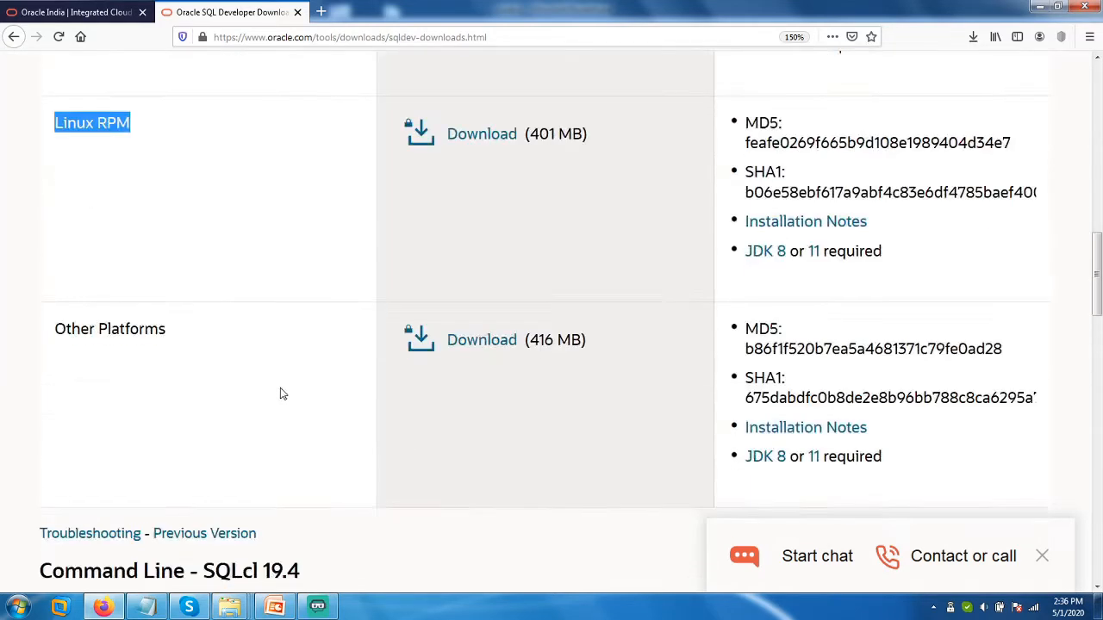
scroll(280, 390, "down", 8)
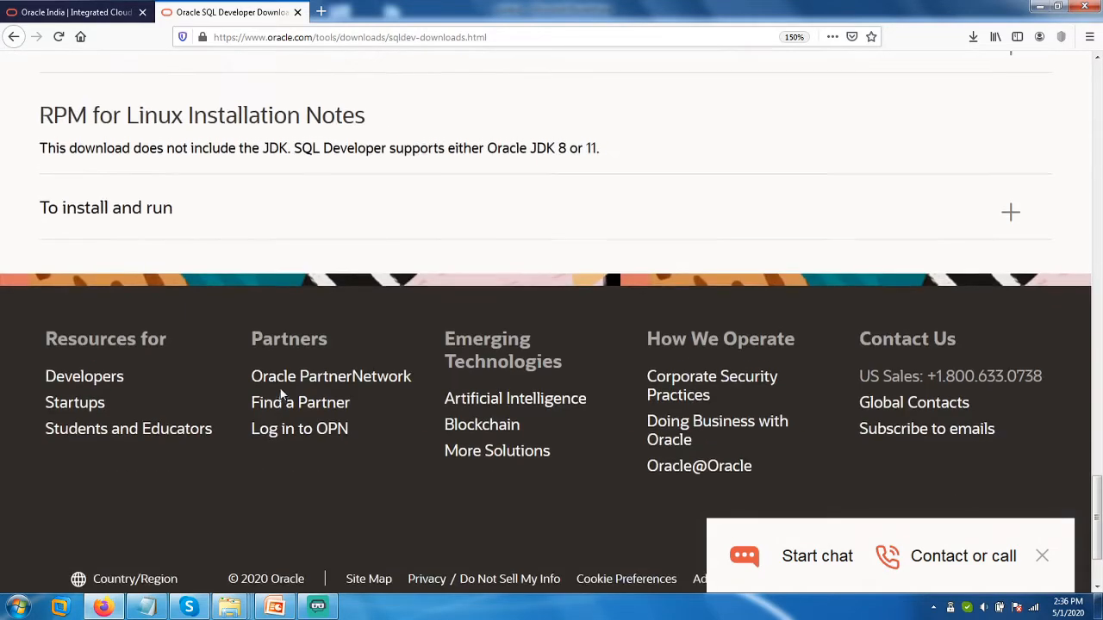
scroll(284, 393, "up", 4)
scroll(283, 395, "up", 2)
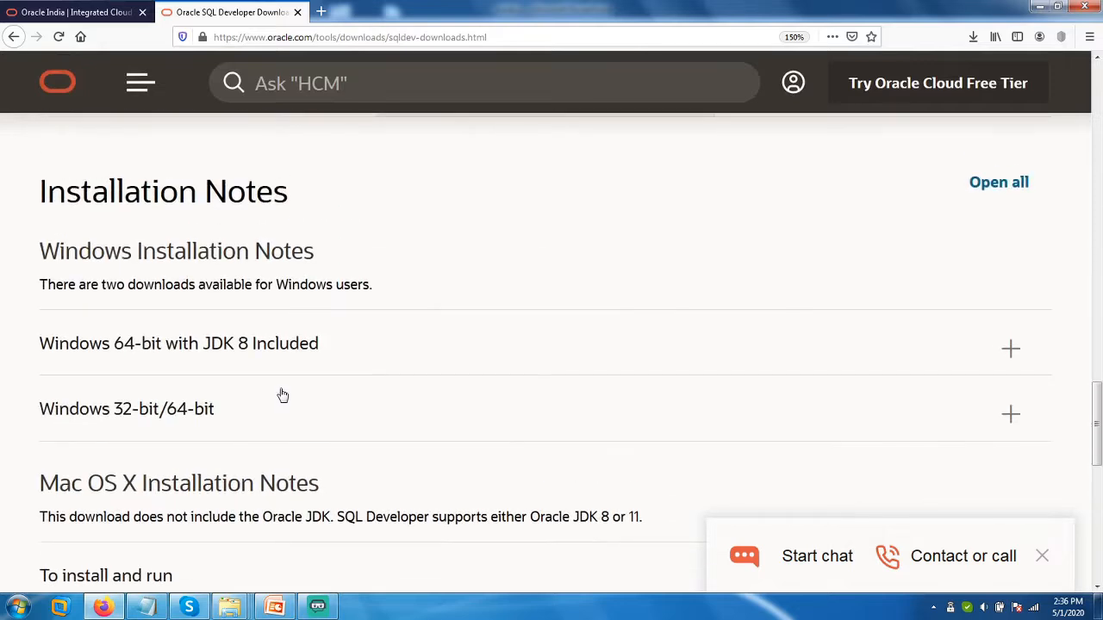
scroll(283, 395, "down", 3)
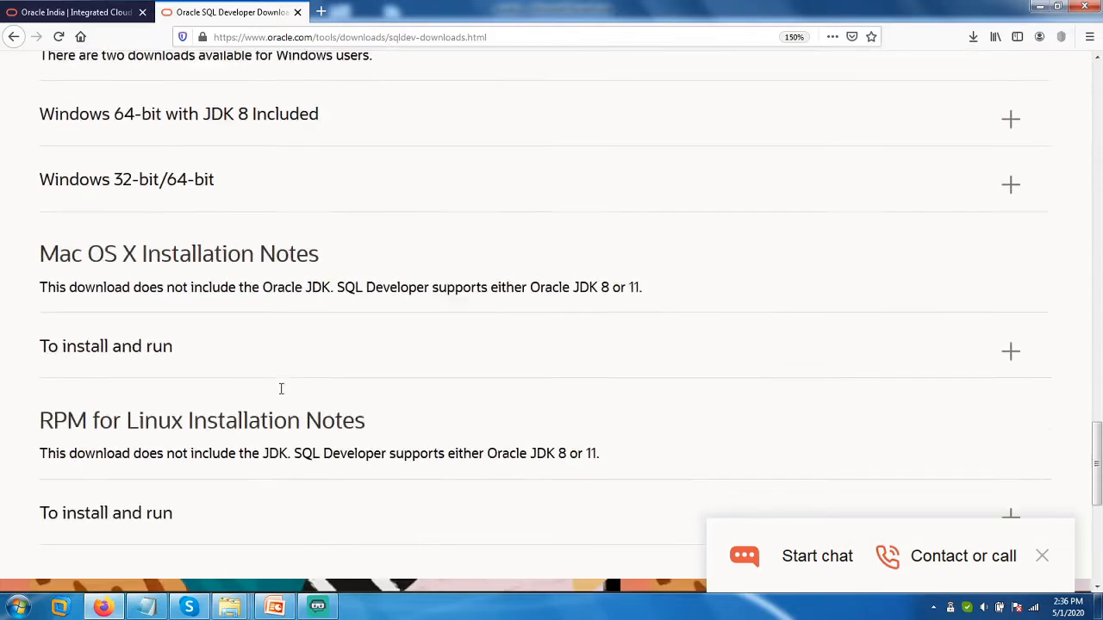
scroll(283, 395, "up", 8)
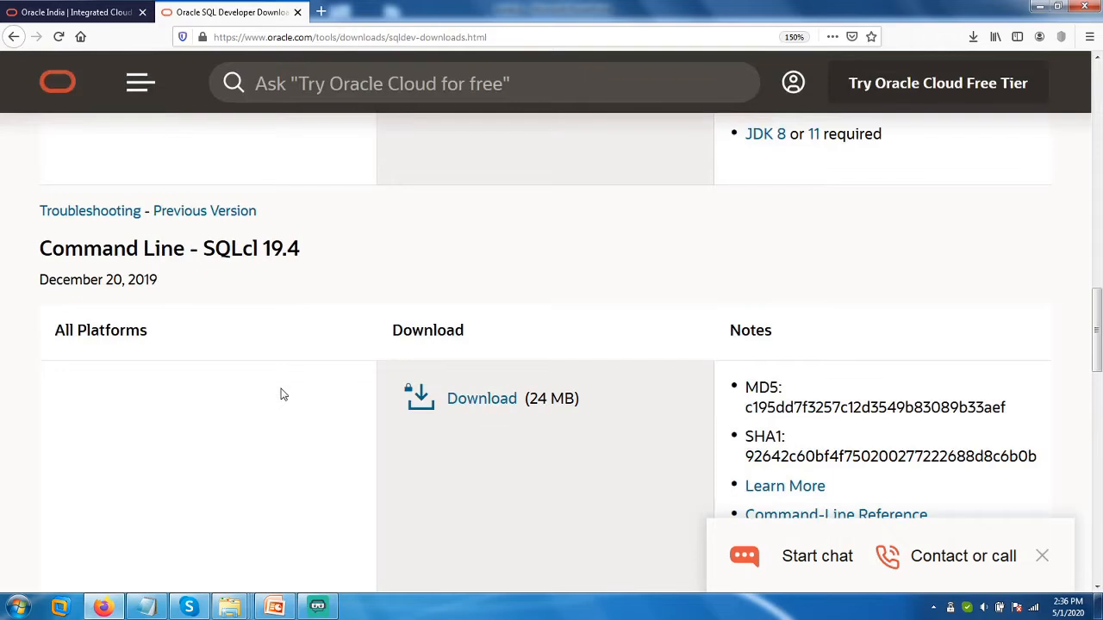
scroll(282, 393, "up", 2)
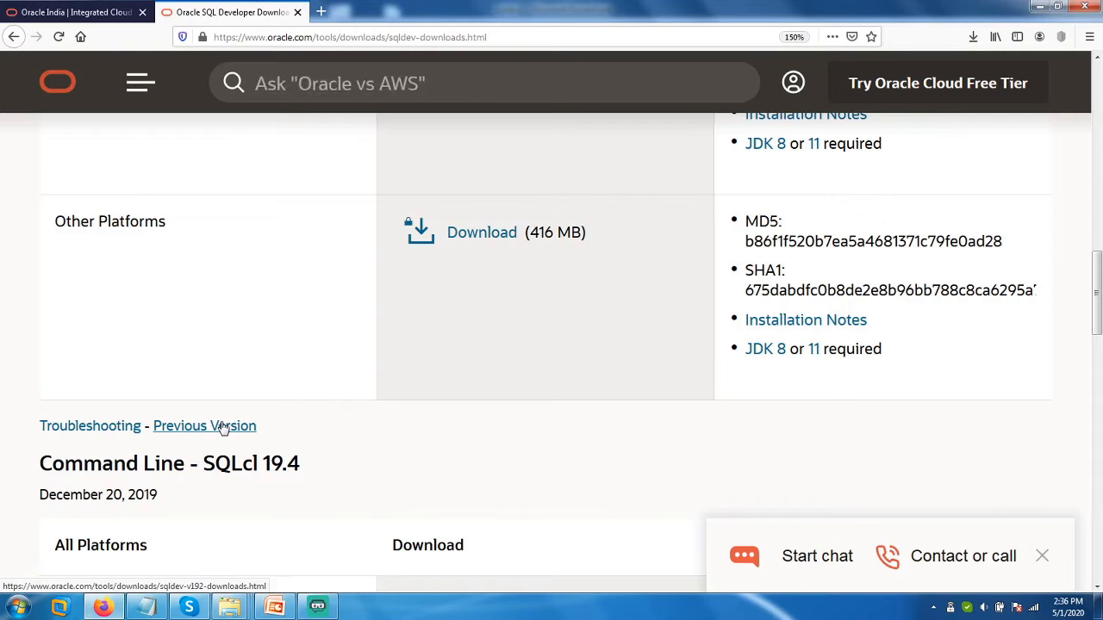
left_click(222, 428)
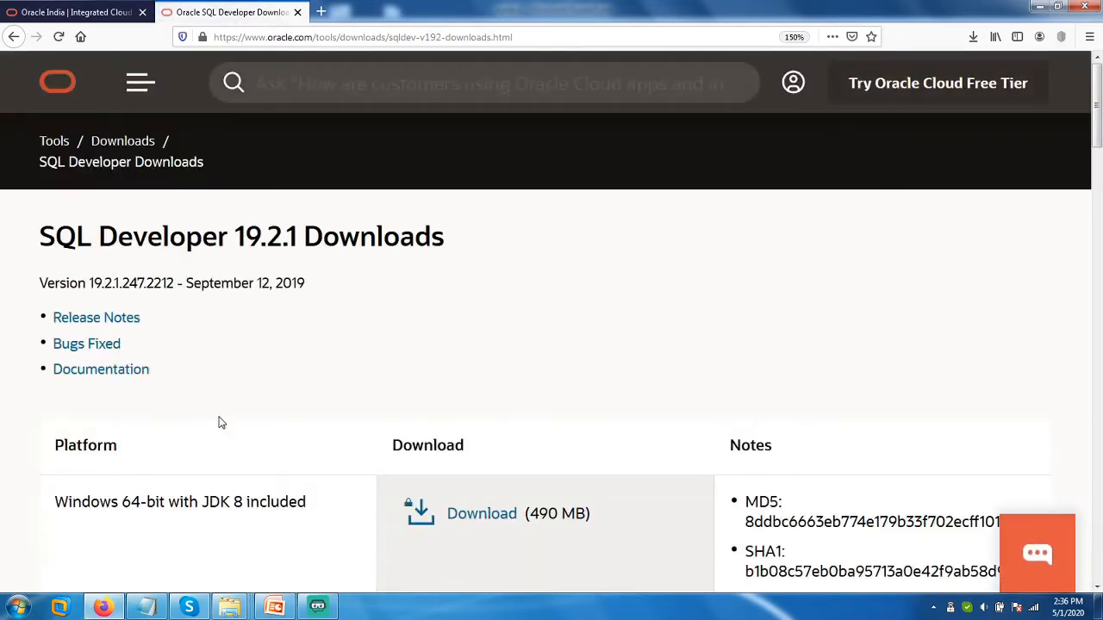
Go back one more release from the 19.2.1 page to the SQL Developer 19.1 downloads.
scroll(219, 408, "down", 5)
scroll(218, 407, "down", 10)
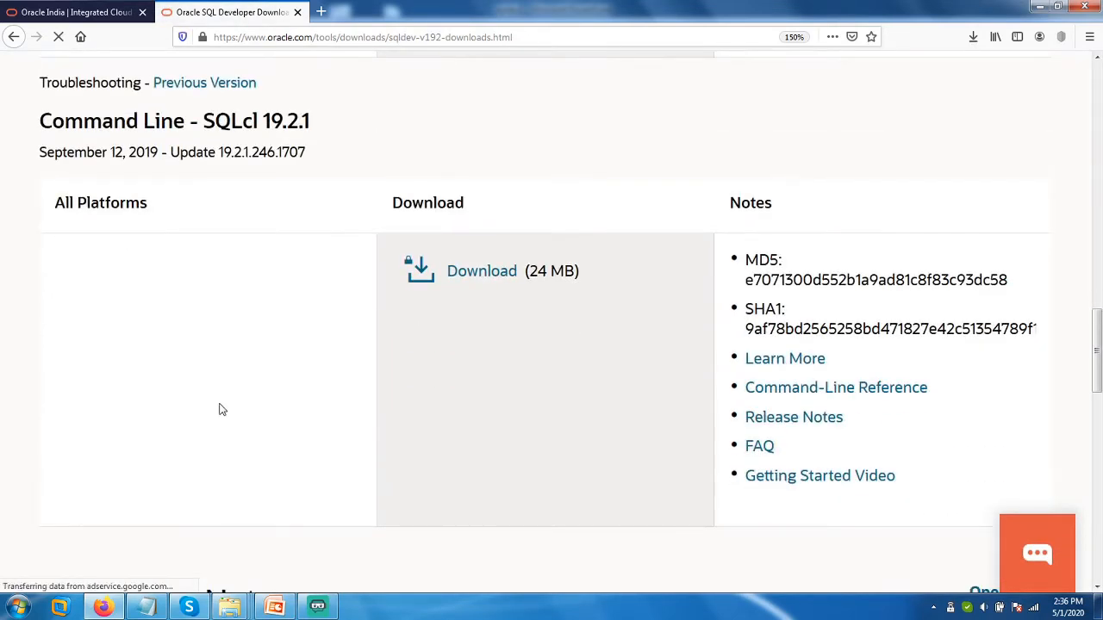
scroll(220, 407, "up", 8)
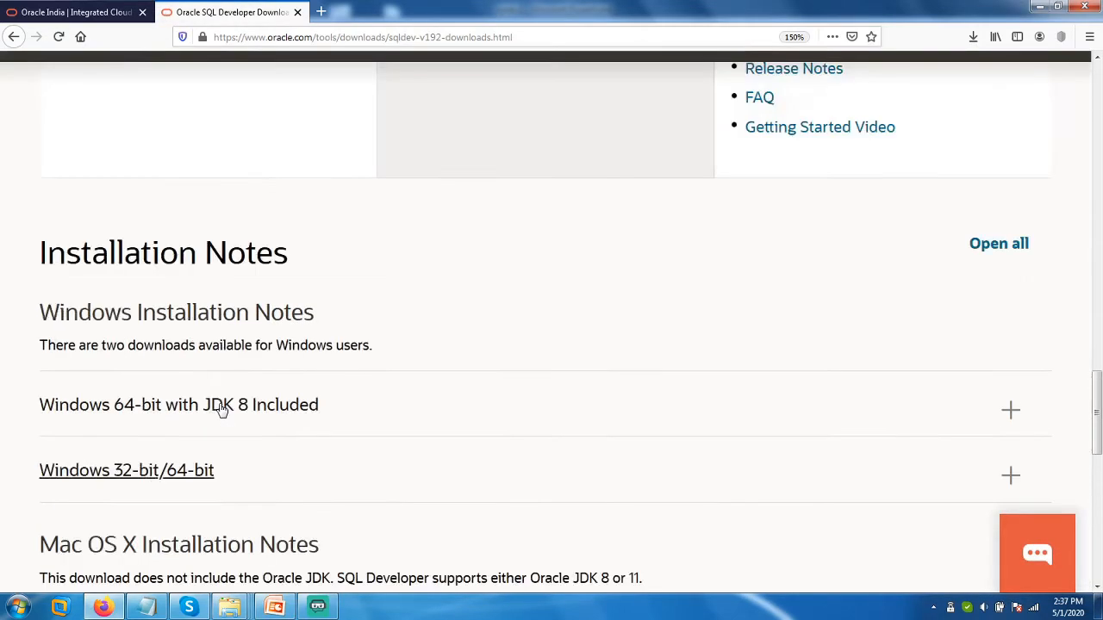
scroll(220, 409, "up", 10)
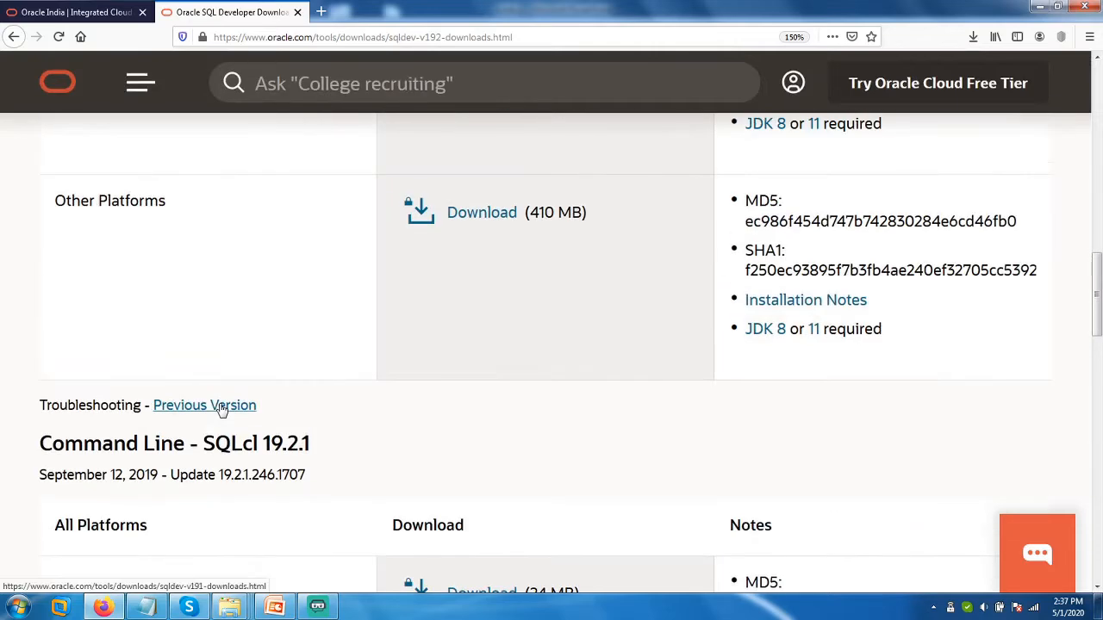
scroll(219, 409, "up", 5)
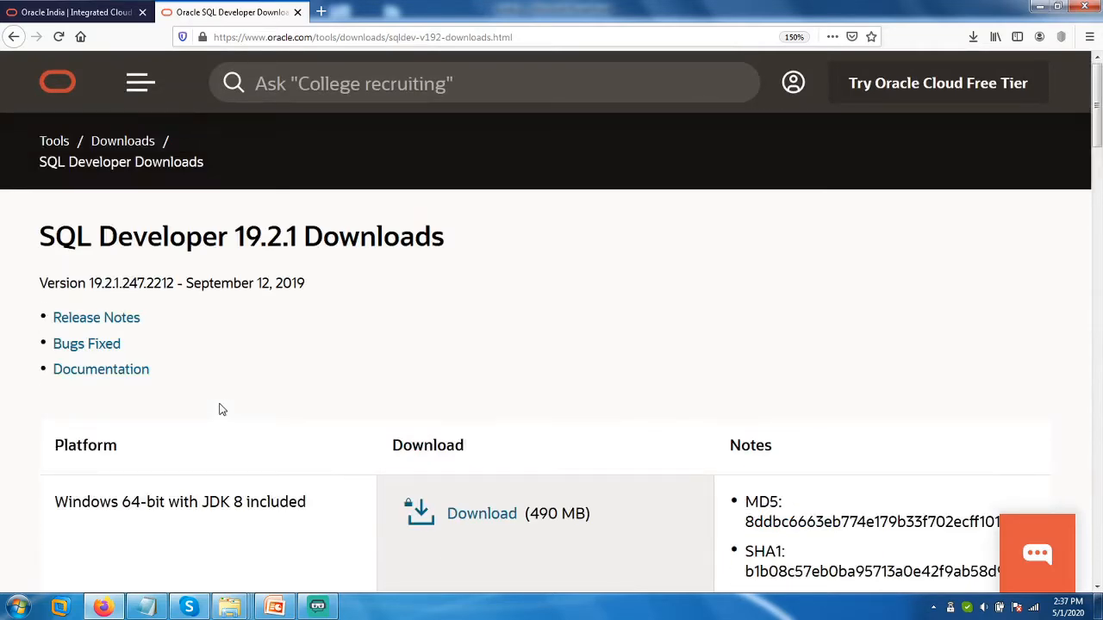
scroll(224, 413, "down", 2)
scroll(224, 413, "down", 12)
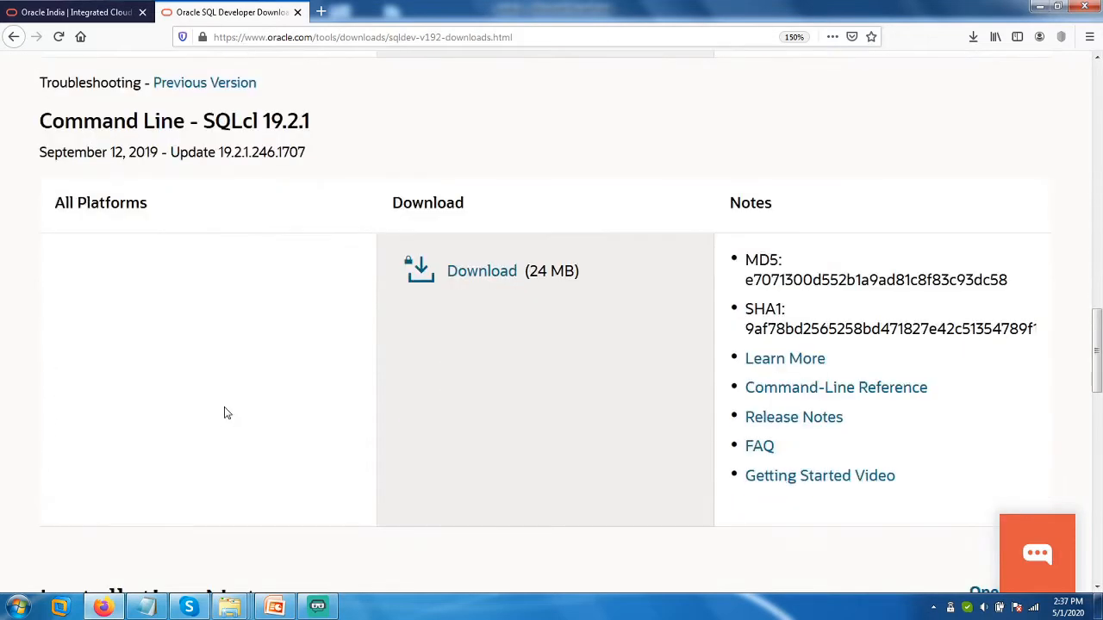
scroll(225, 412, "up", 5)
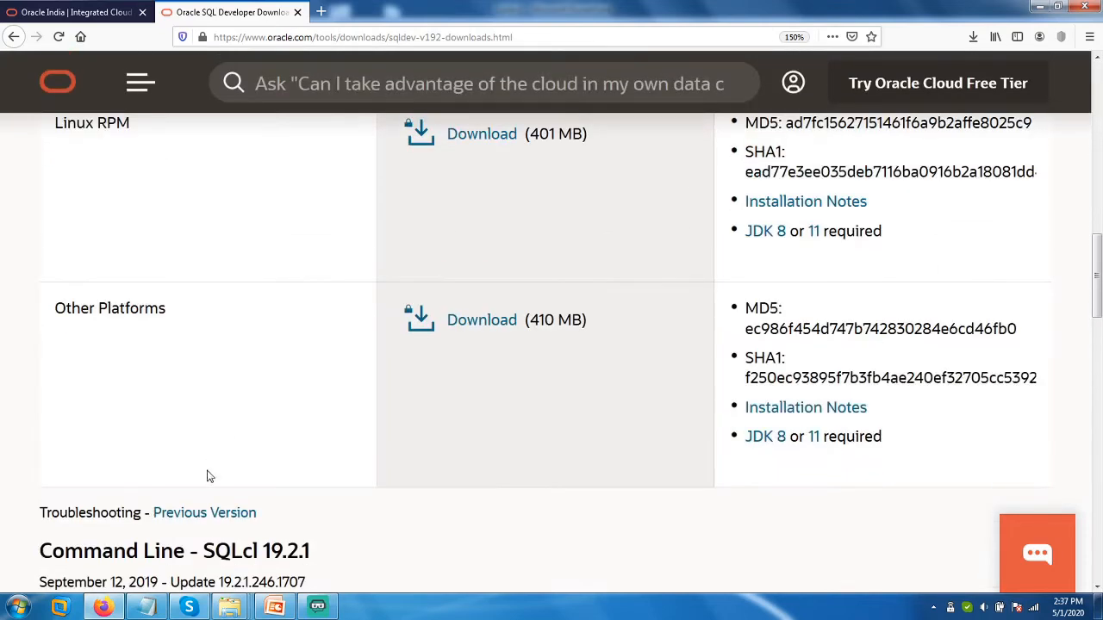
left_click(204, 514)
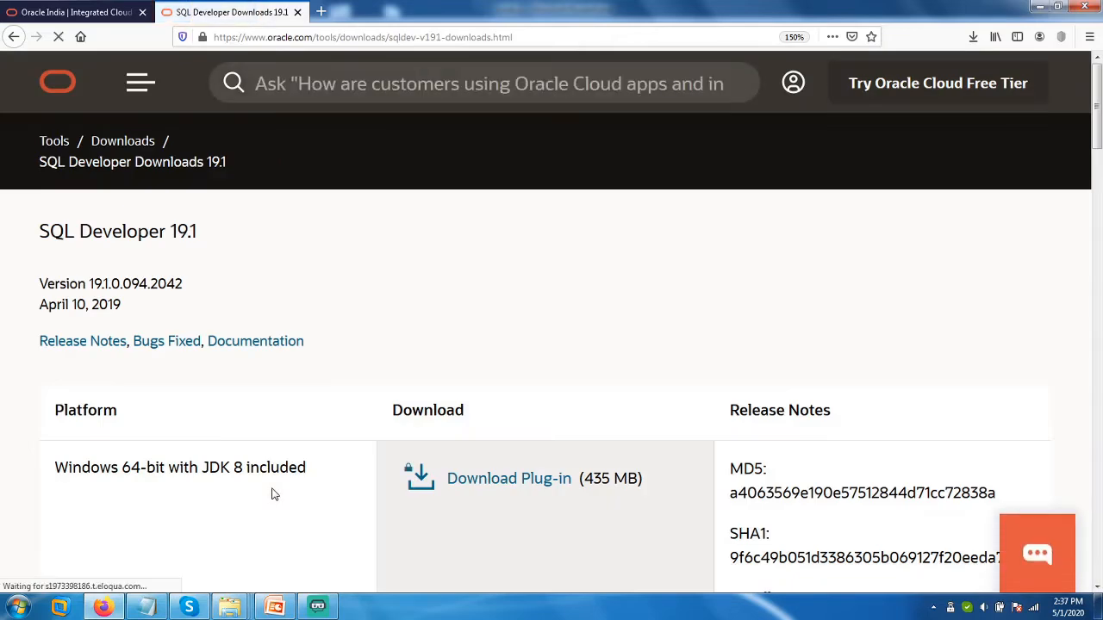
Locate the 19.1 Windows 64-bit package with JDK 8 included and check Firefox's downloads list.
scroll(267, 483, "down", 5)
scroll(263, 470, "down", 6)
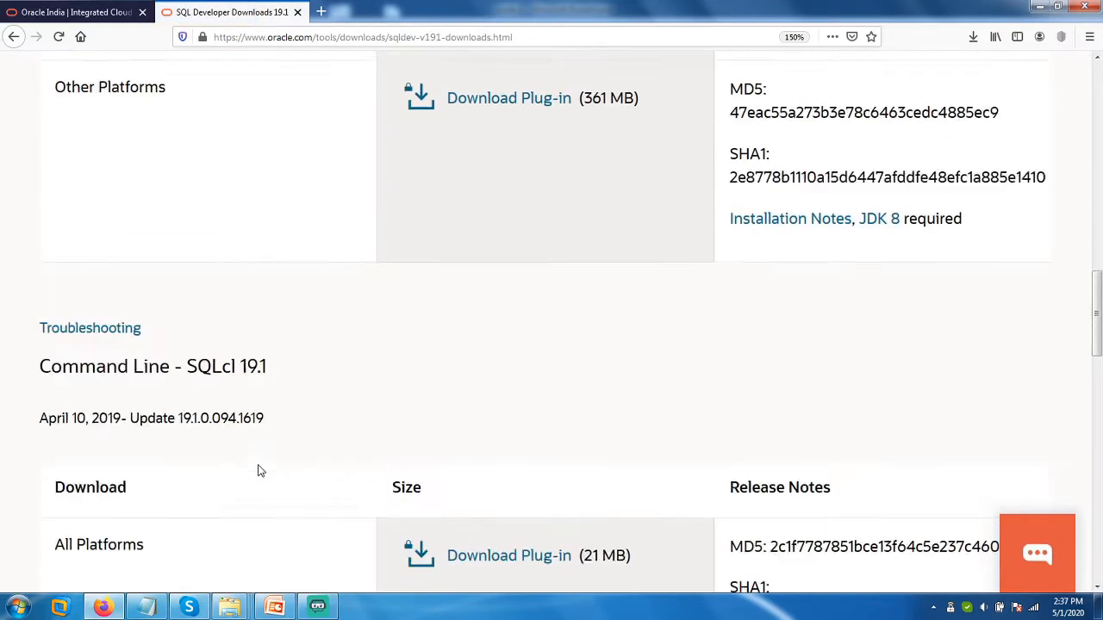
scroll(261, 470, "down", 5)
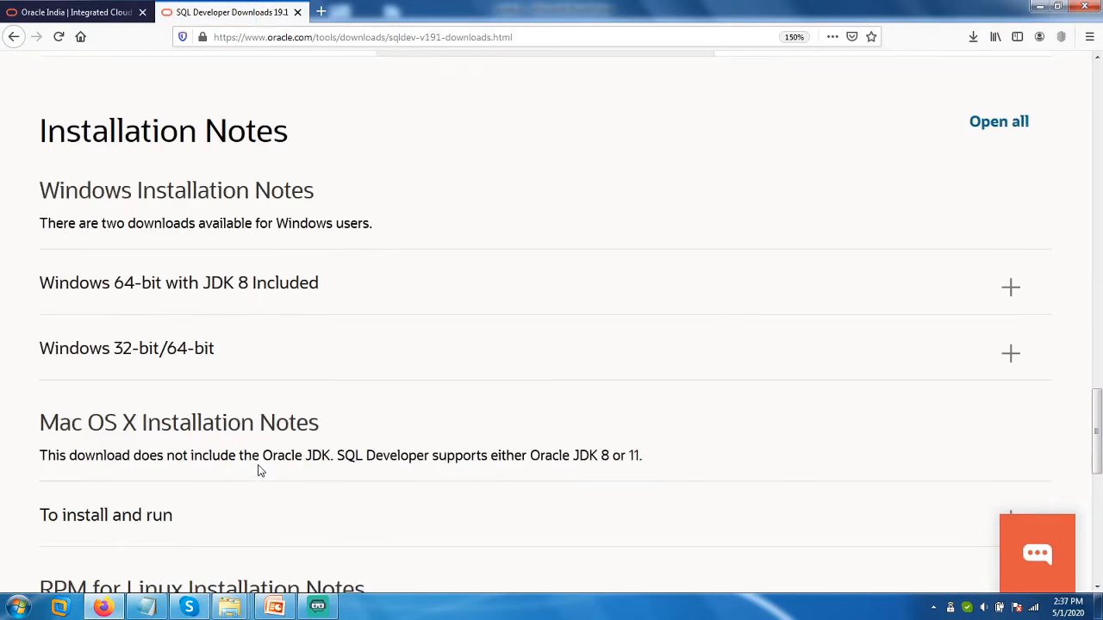
scroll(261, 470, "down", 5)
scroll(261, 471, "up", 10)
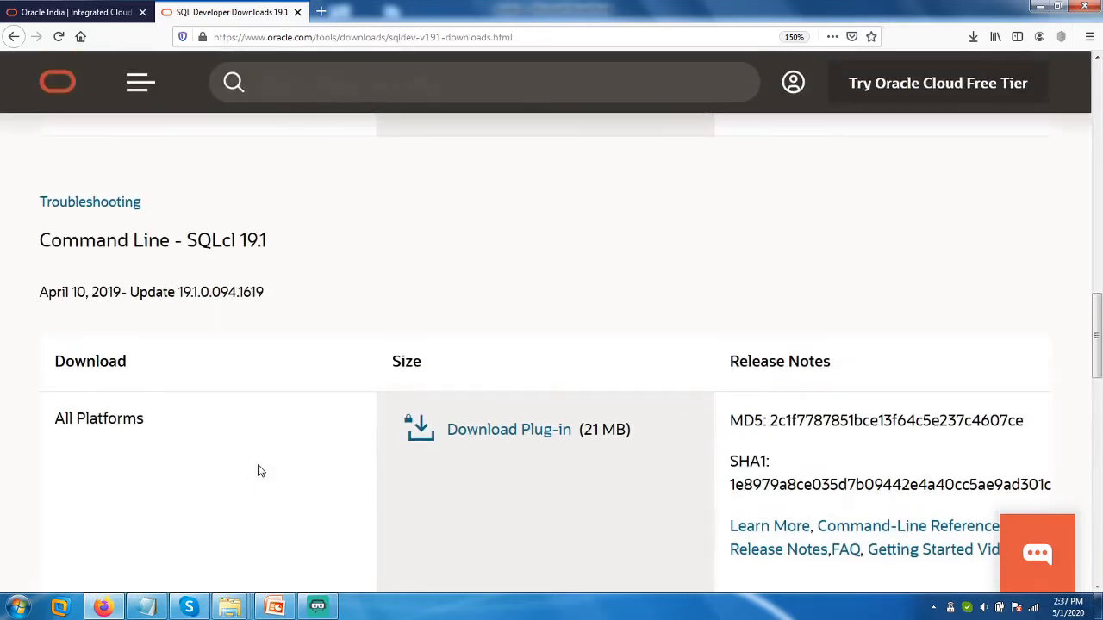
scroll(261, 471, "up", 3)
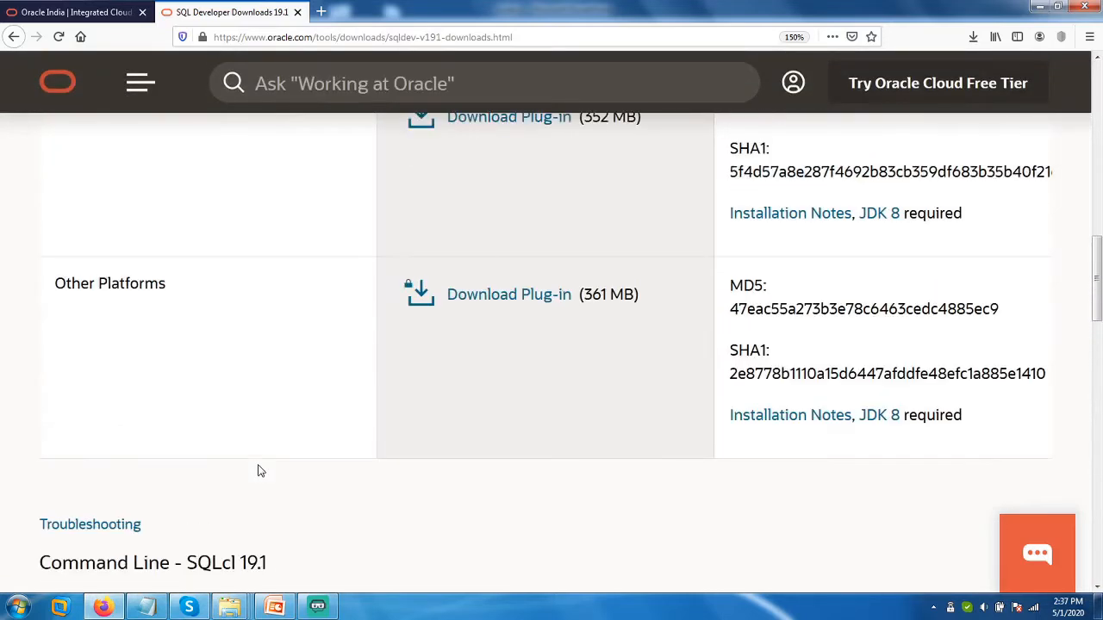
scroll(261, 470, "up", 5)
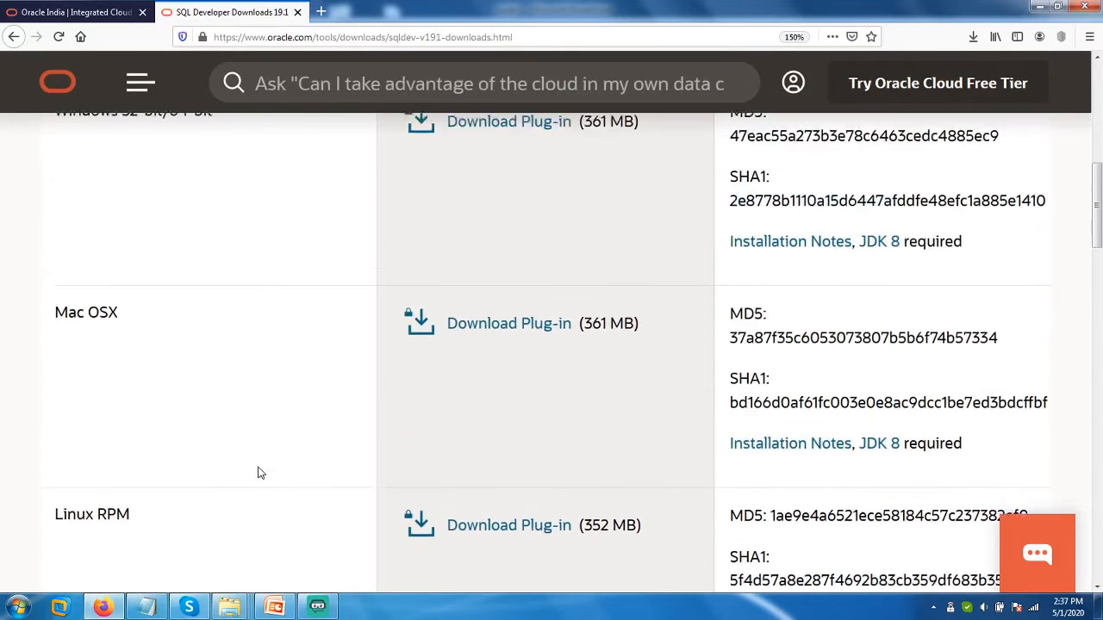
scroll(261, 473, "up", 5)
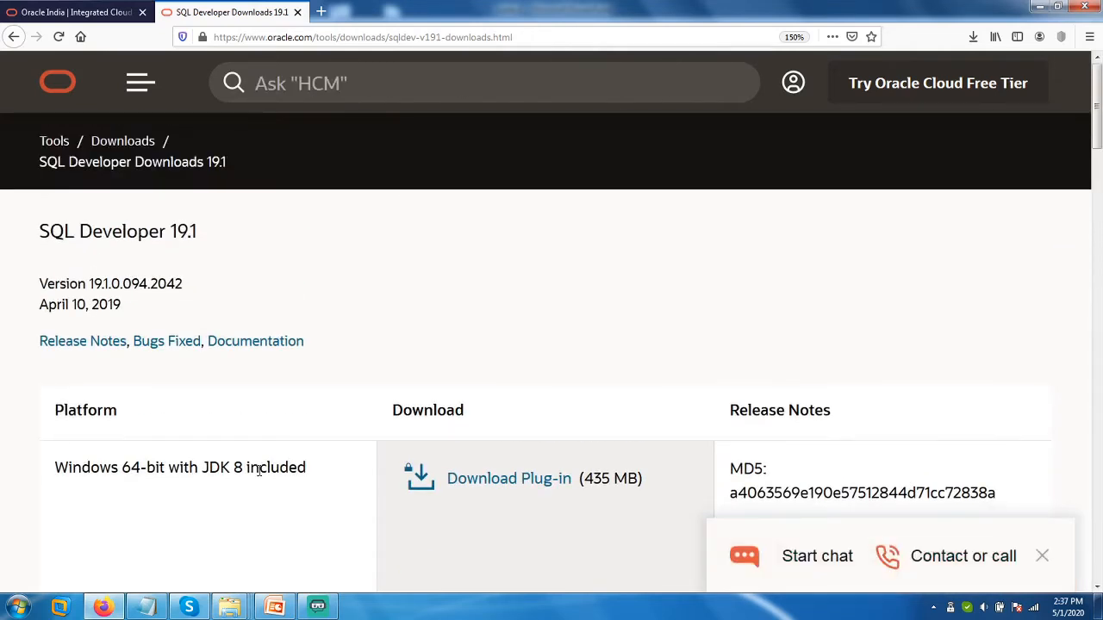
scroll(259, 472, "down", 2)
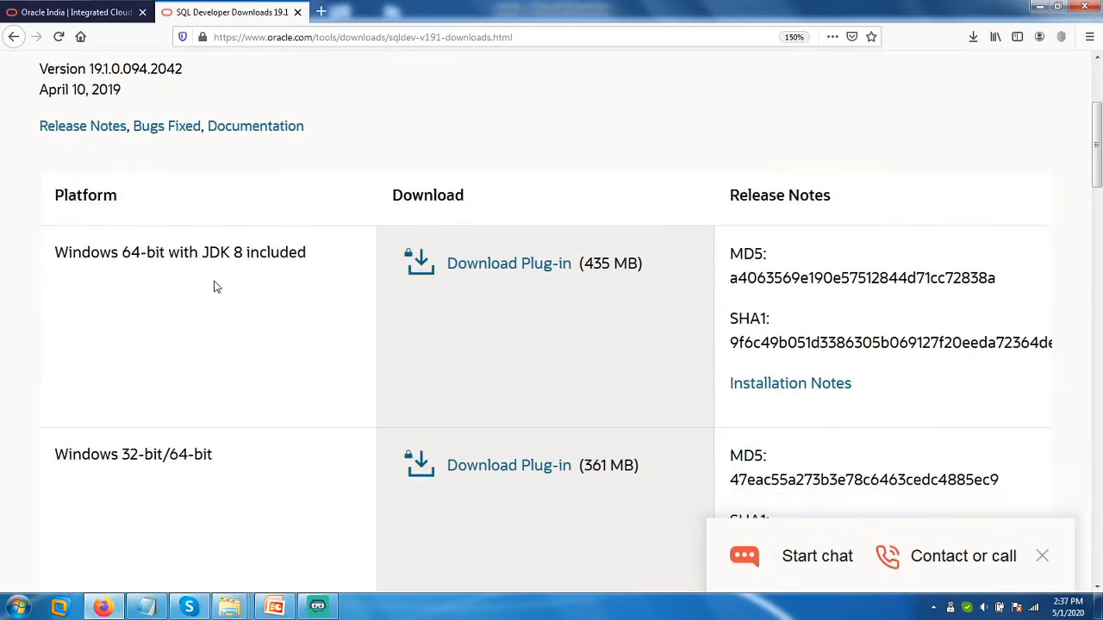
left_click_drag(166, 250, 313, 271)
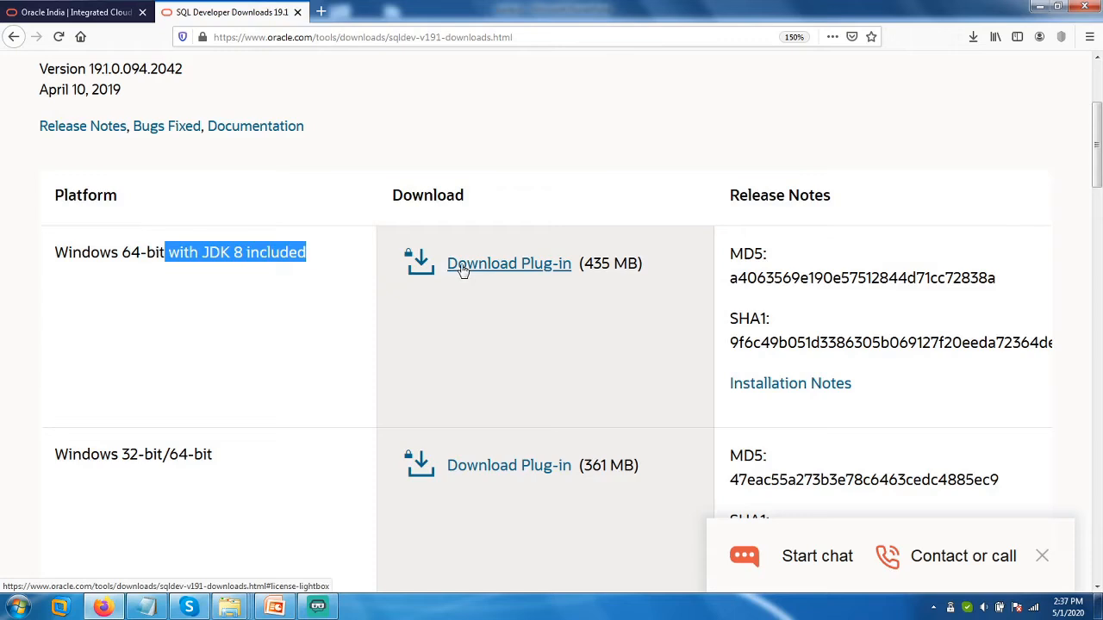
left_click(972, 37)
left_click(607, 136)
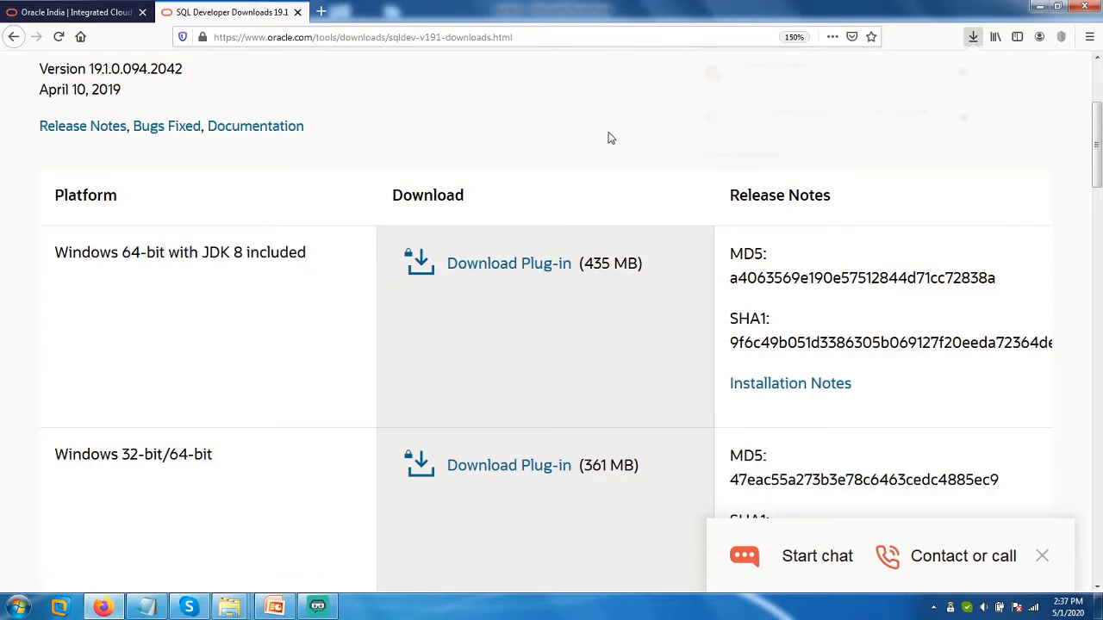
Open E:\Softwares and bring up the context menu of the sqldeveloper-18.3.0.277.2354-x64 ZIP.
mouse_move(223, 609)
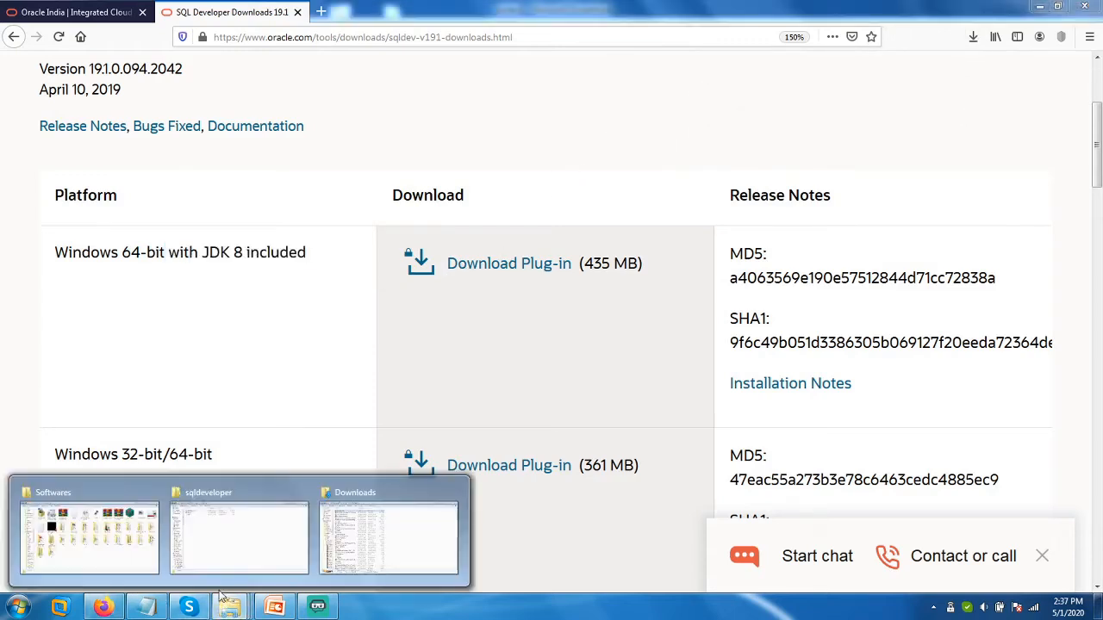
left_click(215, 563)
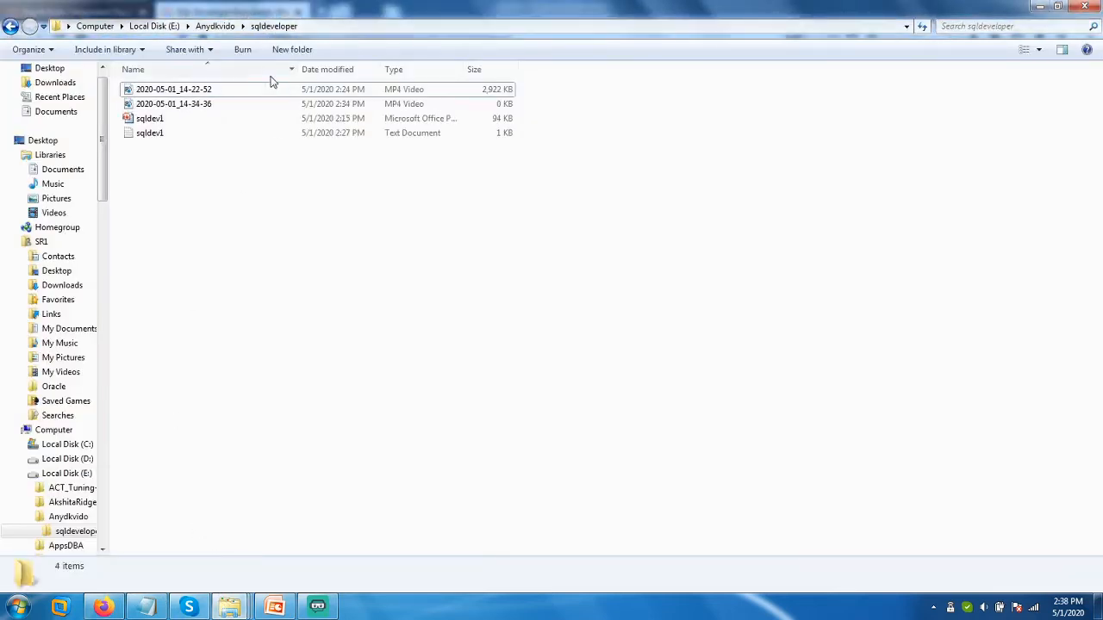
left_click(133, 26)
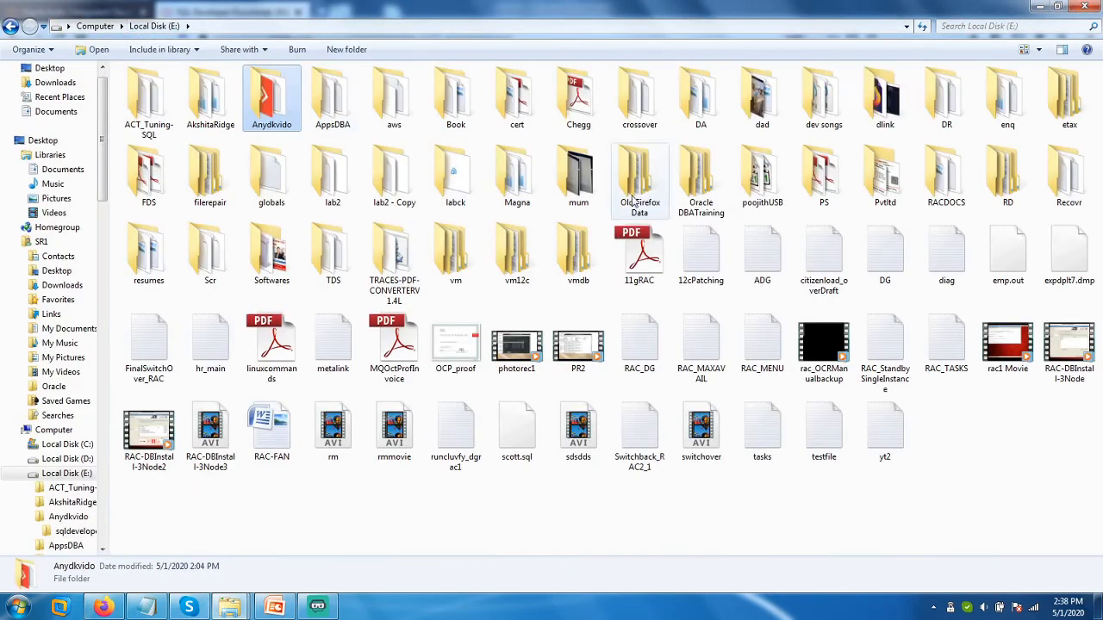
left_click(269, 278)
double_click(269, 277)
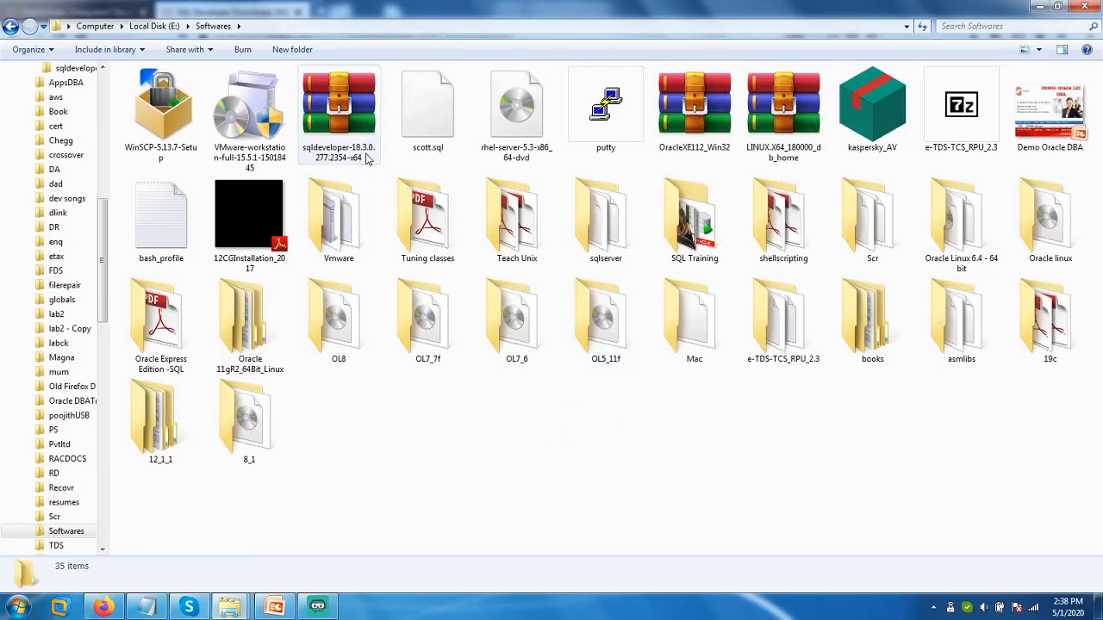
left_click(353, 138)
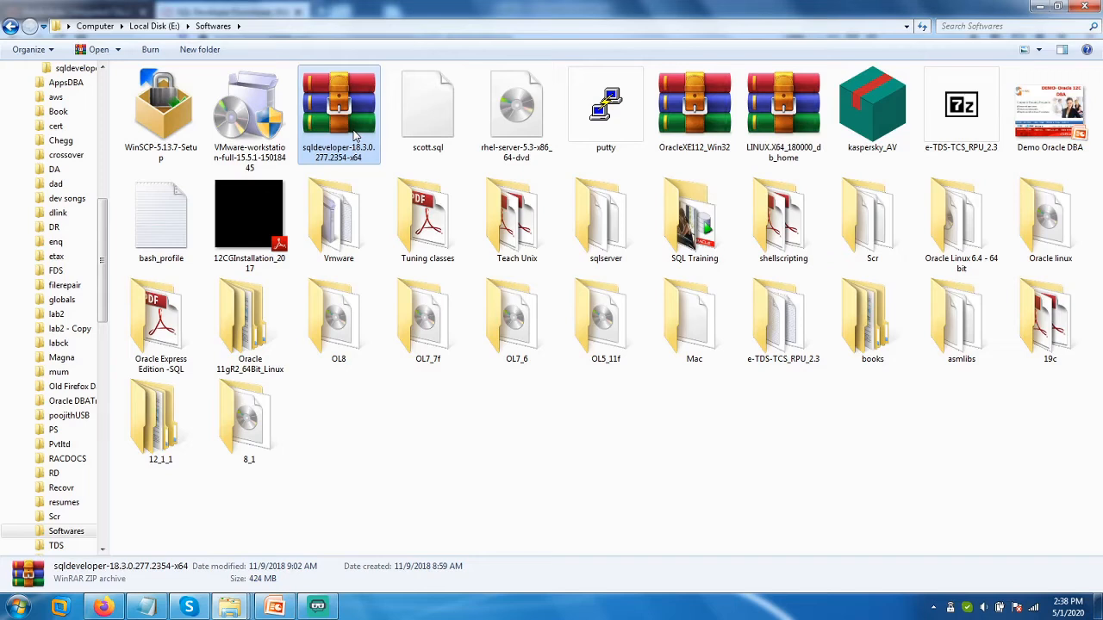
right_click(353, 135)
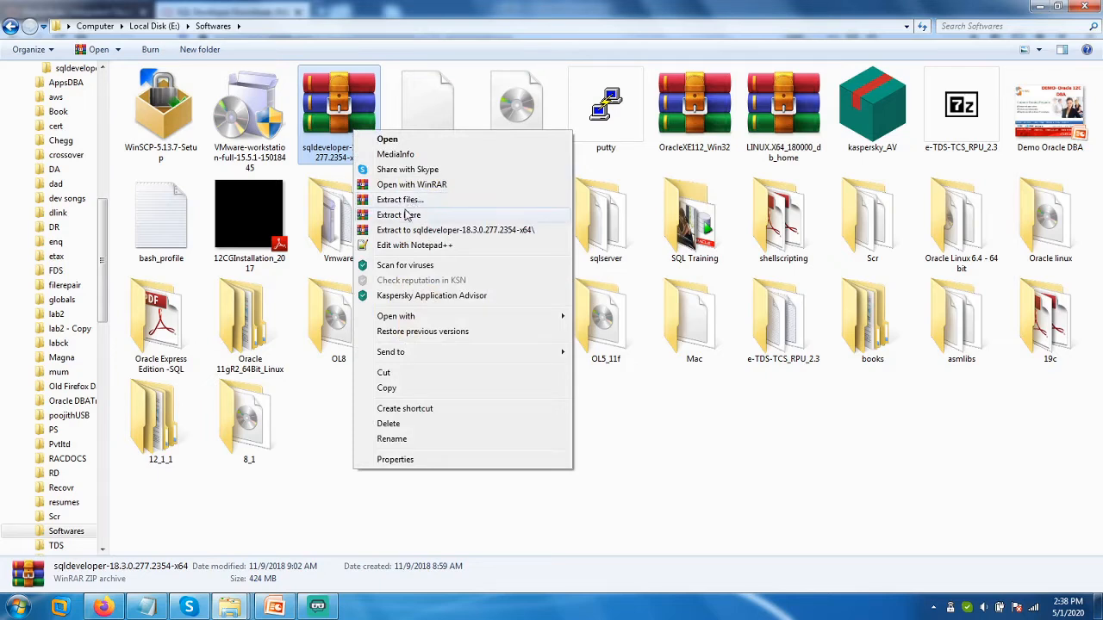
Extract the archive here with WinRAR and open the new sqldeveloper folder.
left_click(406, 217)
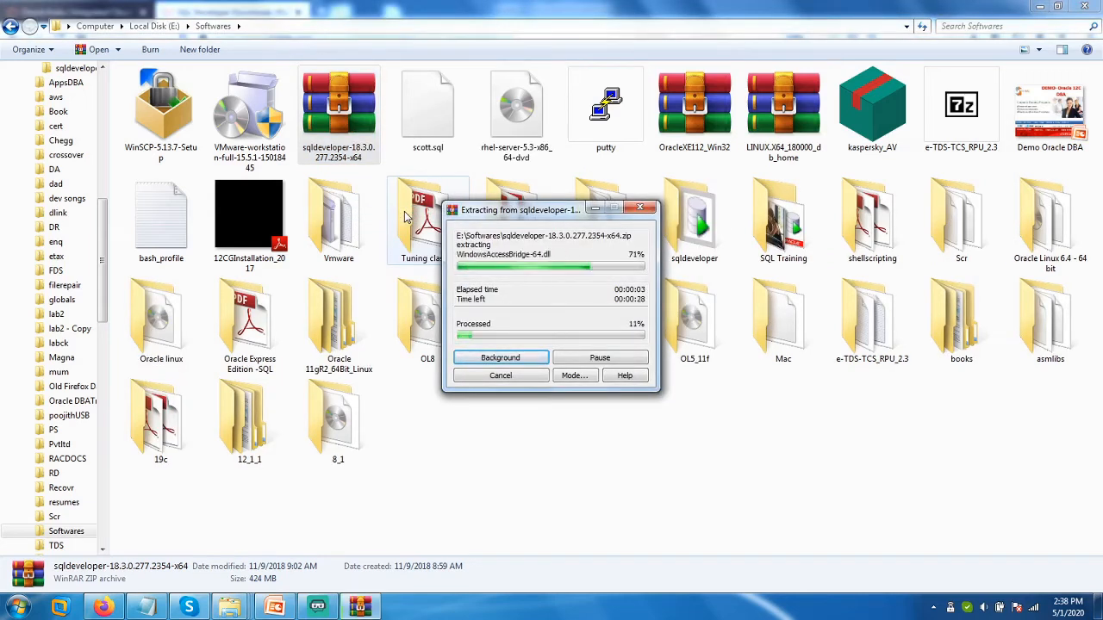
left_click_drag(534, 217, 488, 340)
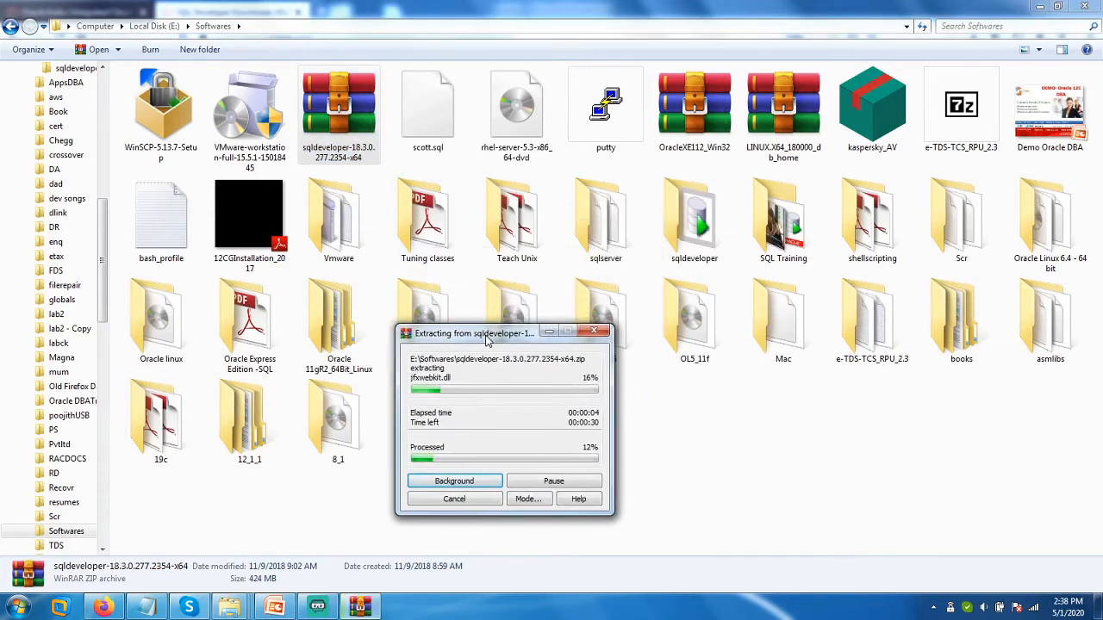
double_click(699, 213)
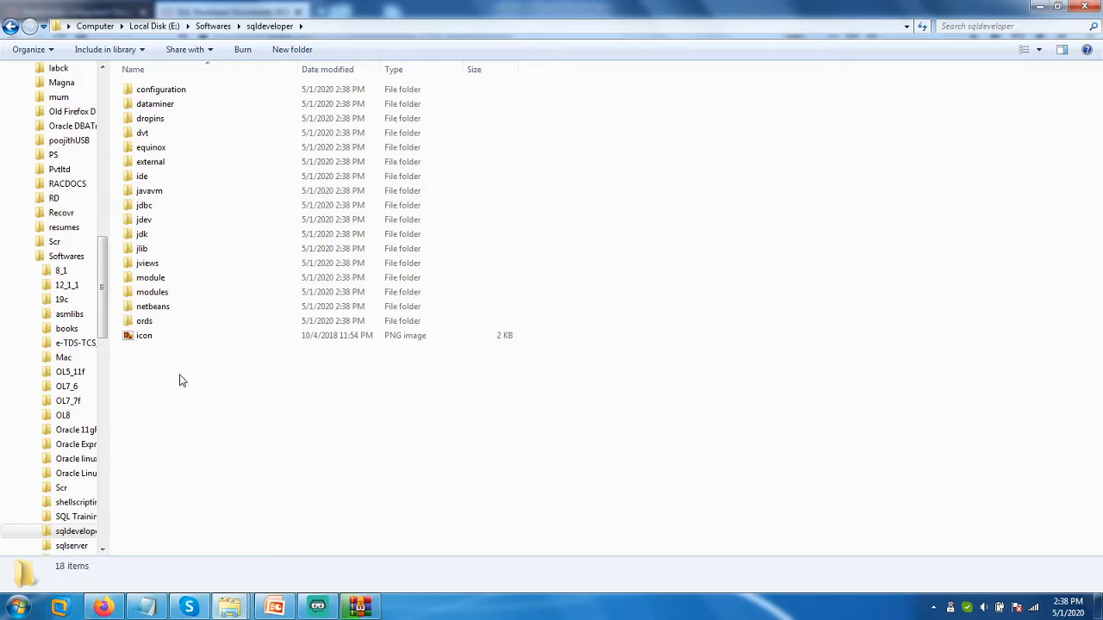
Wait for WinRAR extraction to complete, then select the sqldeveloper application file.
left_click(360, 607)
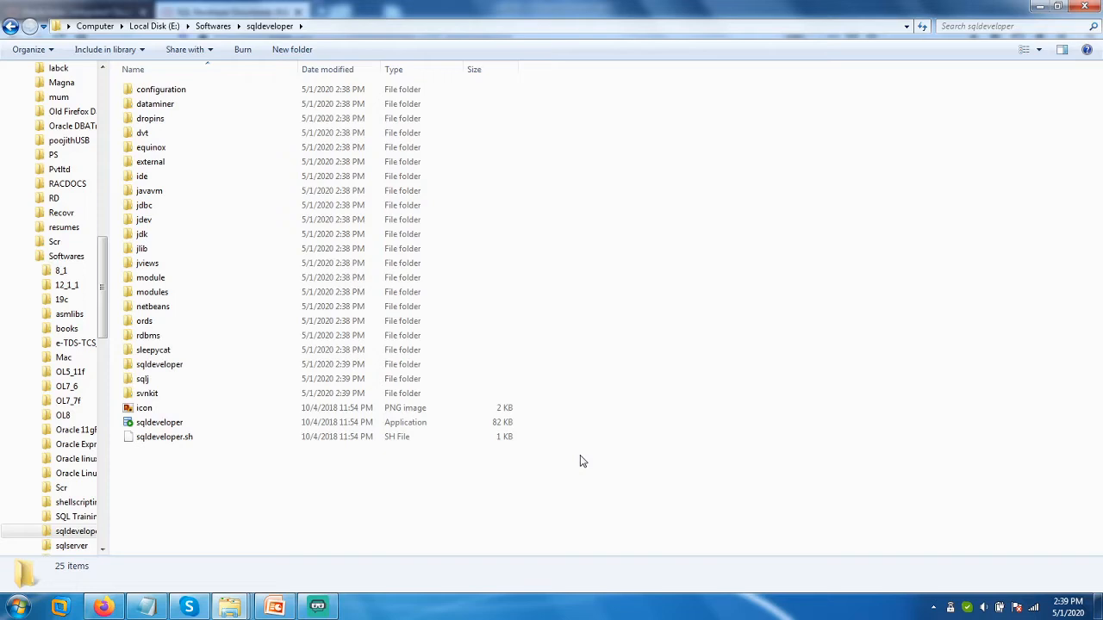
left_click(225, 431)
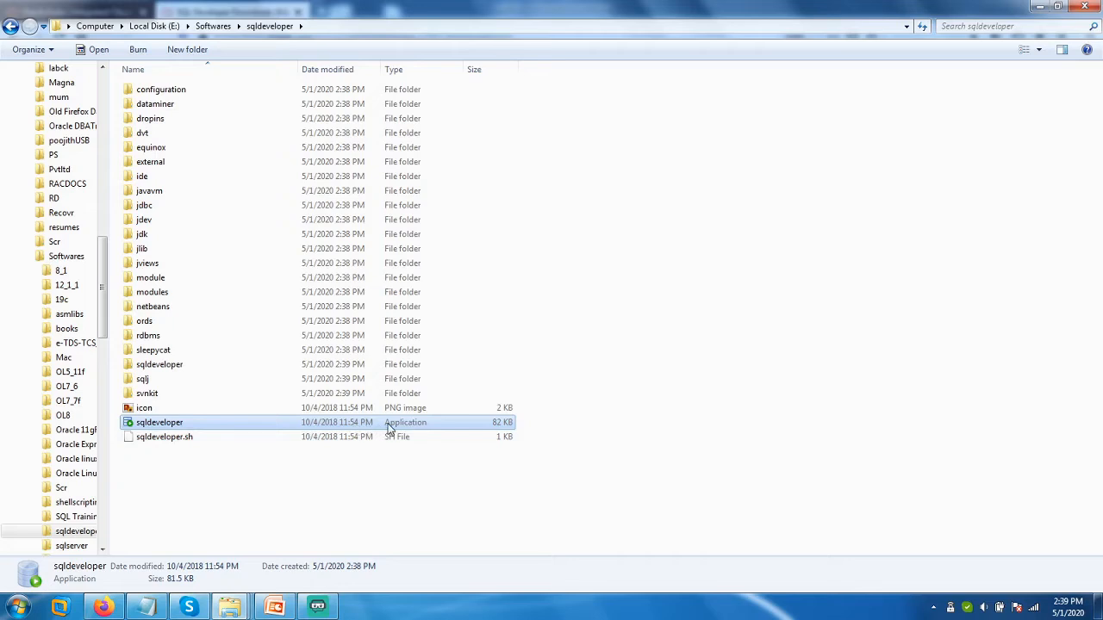
Launch sqldeveloper.exe and check version 18.3.0.277.2354 on the Welcome Page.
double_click(273, 424)
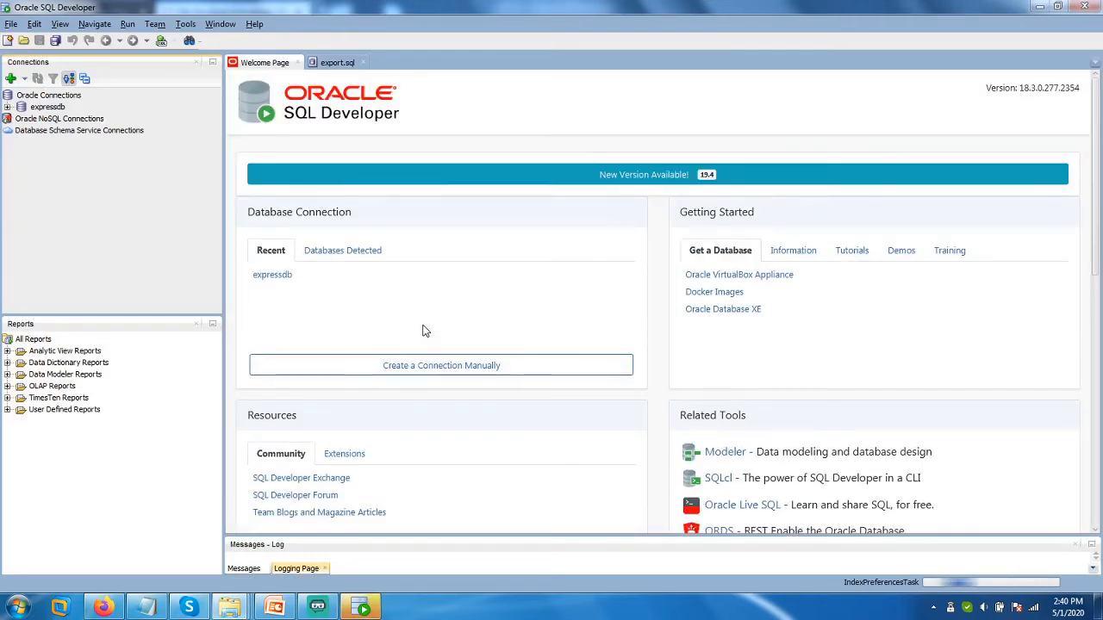
left_click(269, 66)
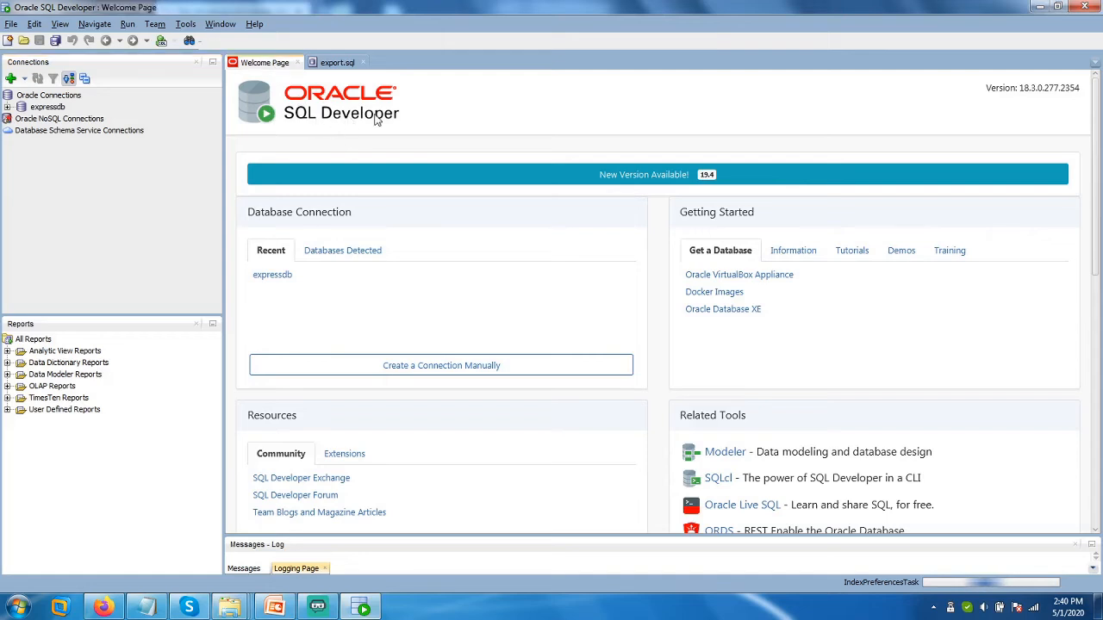
left_click_drag(1019, 87, 1083, 87)
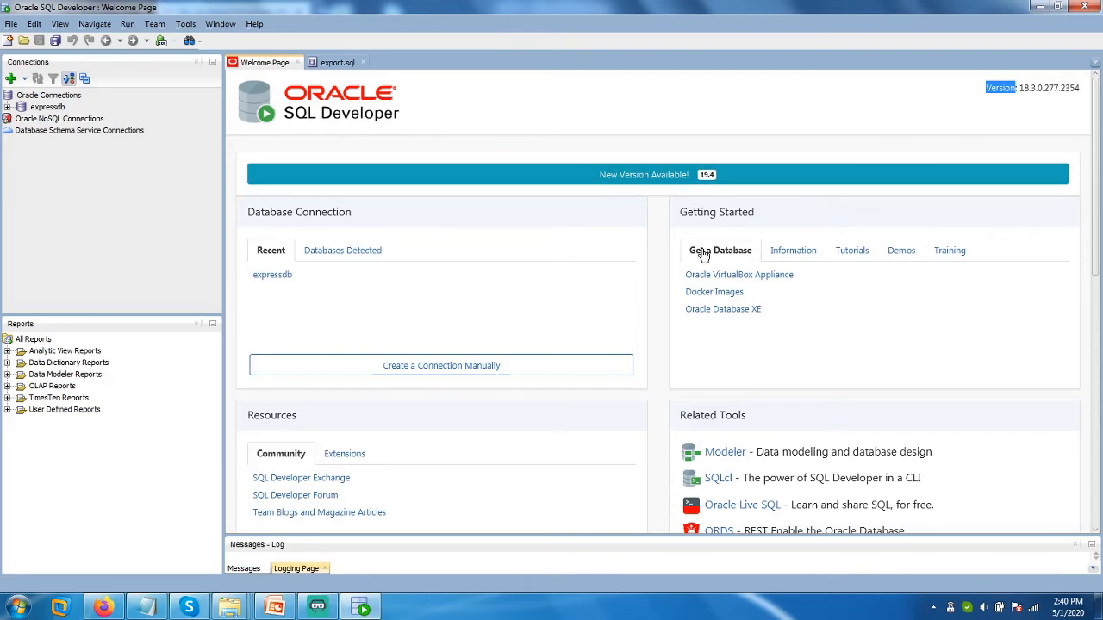
left_click(12, 80)
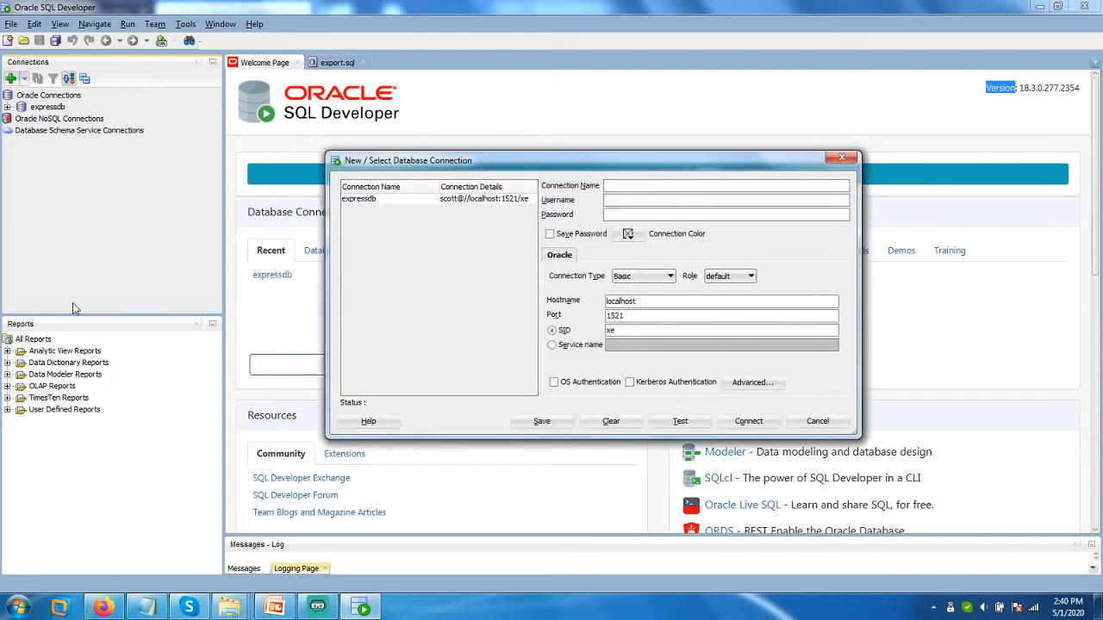
left_click(390, 202)
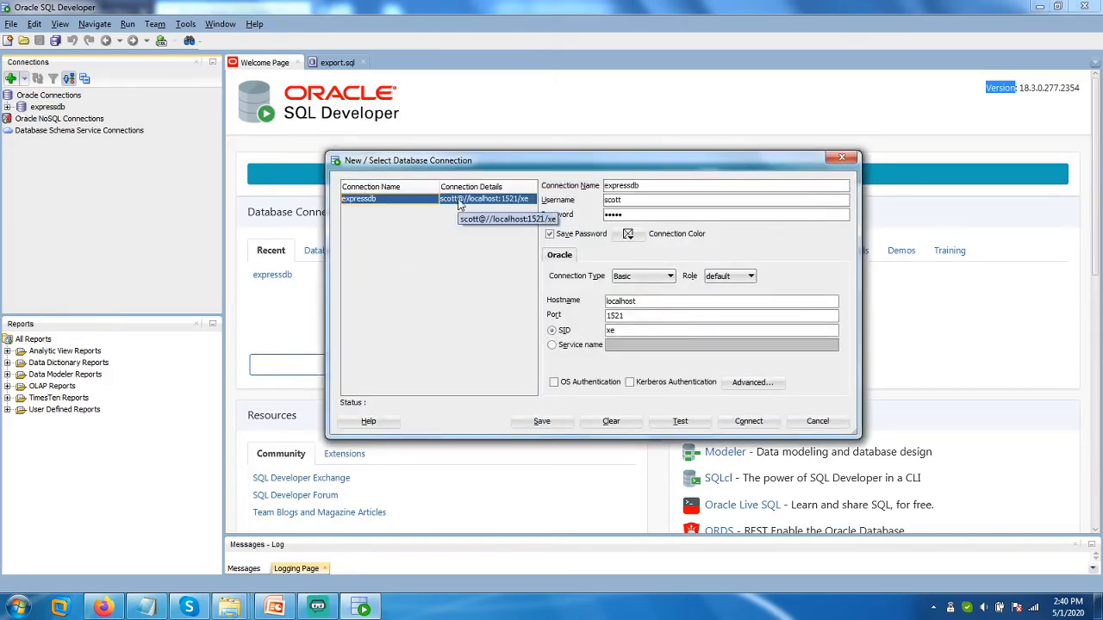
left_click_drag(664, 185, 597, 185)
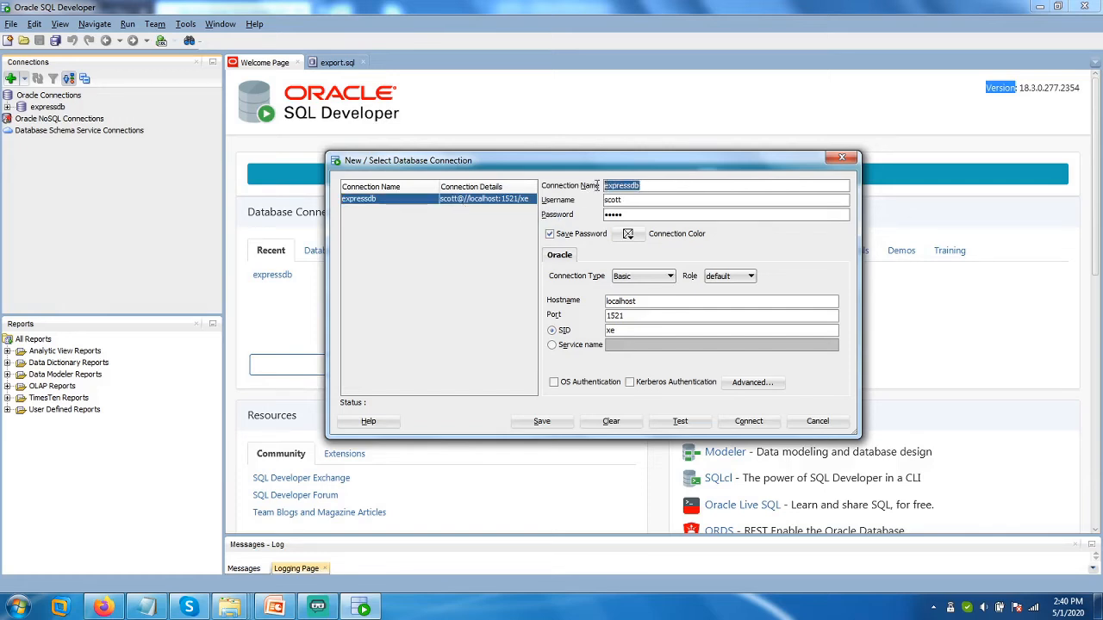
left_click_drag(622, 199, 601, 215)
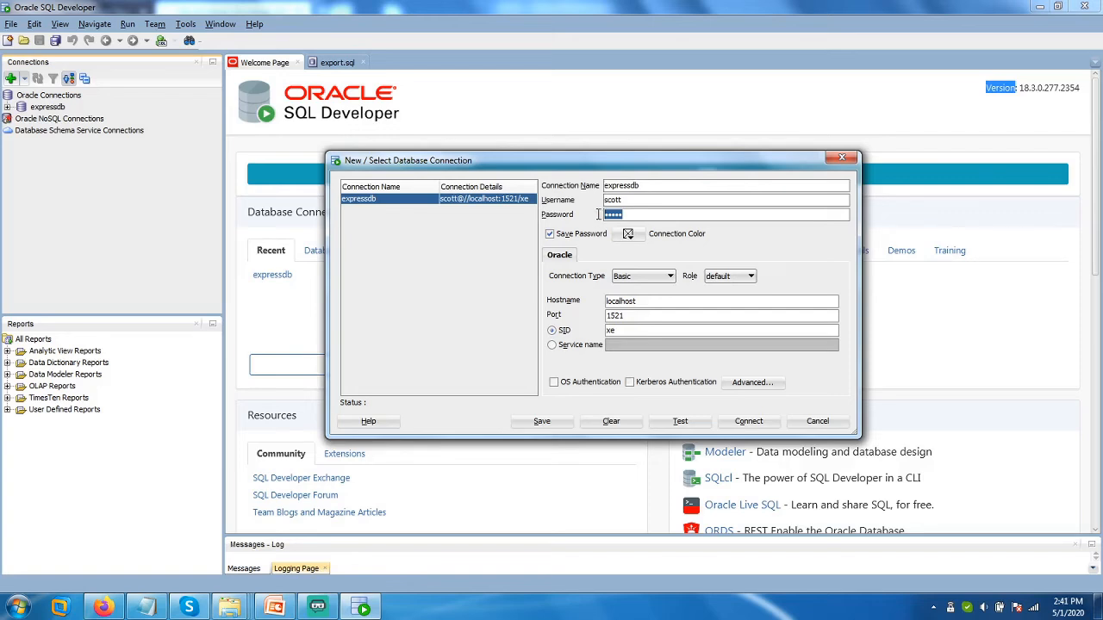
left_click_drag(653, 300, 595, 300)
left_click_drag(624, 316, 603, 315)
left_click_drag(629, 332, 608, 334)
left_click(678, 422)
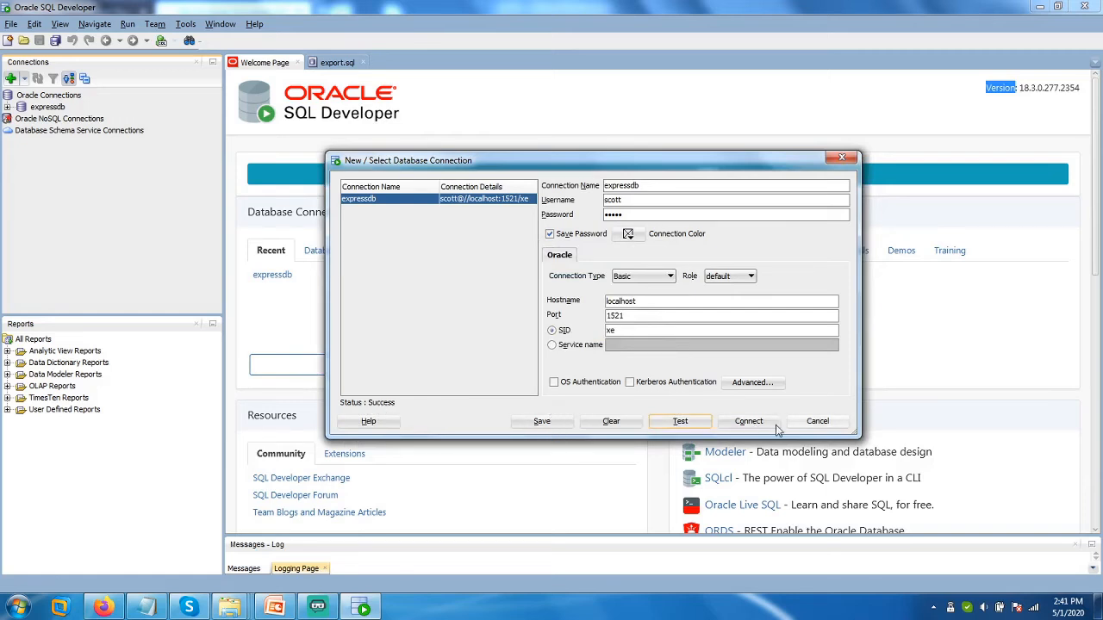
left_click(803, 421)
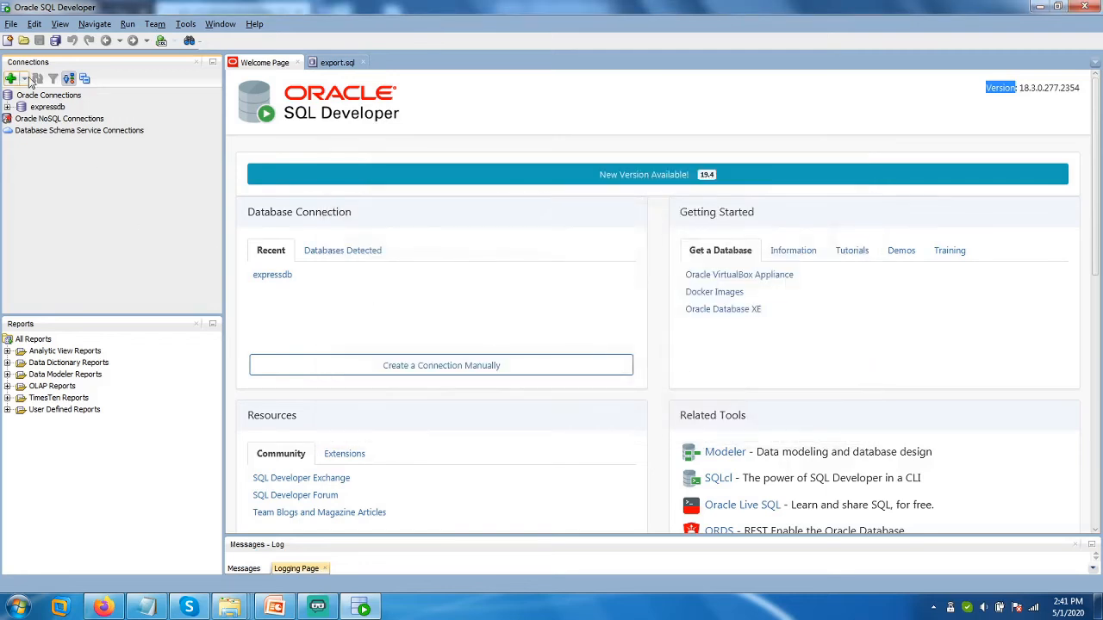
Start a new connection named xdb with username sys, the account password, and Save Password ticked.
left_click(9, 79)
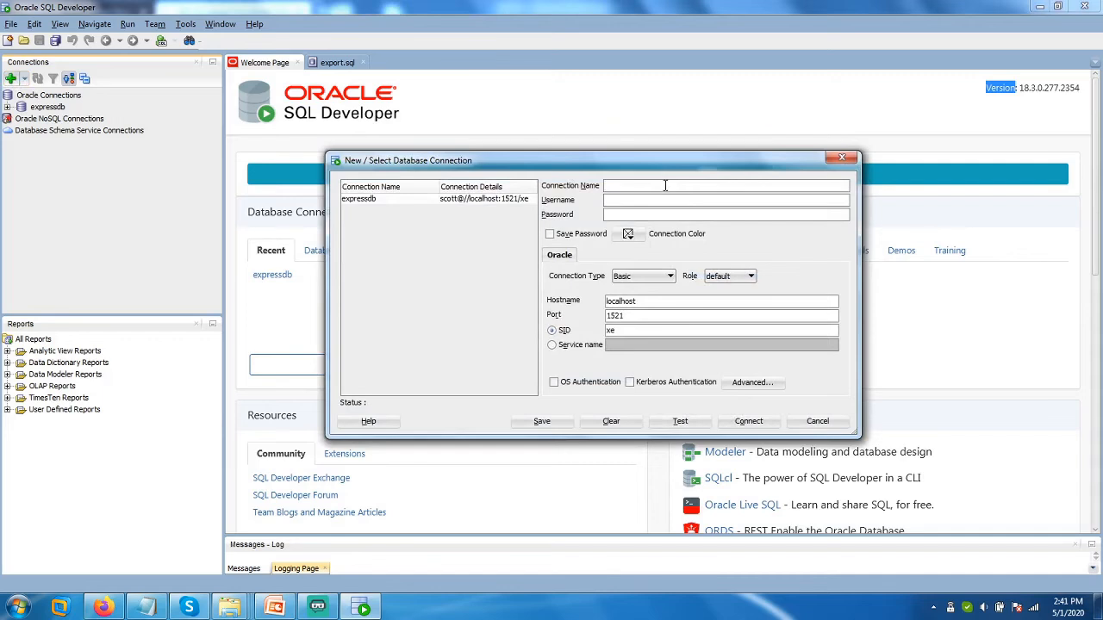
type("xdb")
type("sys")
key("Tab")
type("oracle")
left_click(551, 235)
Keep the Basic connection type, set Role to SYSDBA, and check localhost port 1521.
left_click(669, 277)
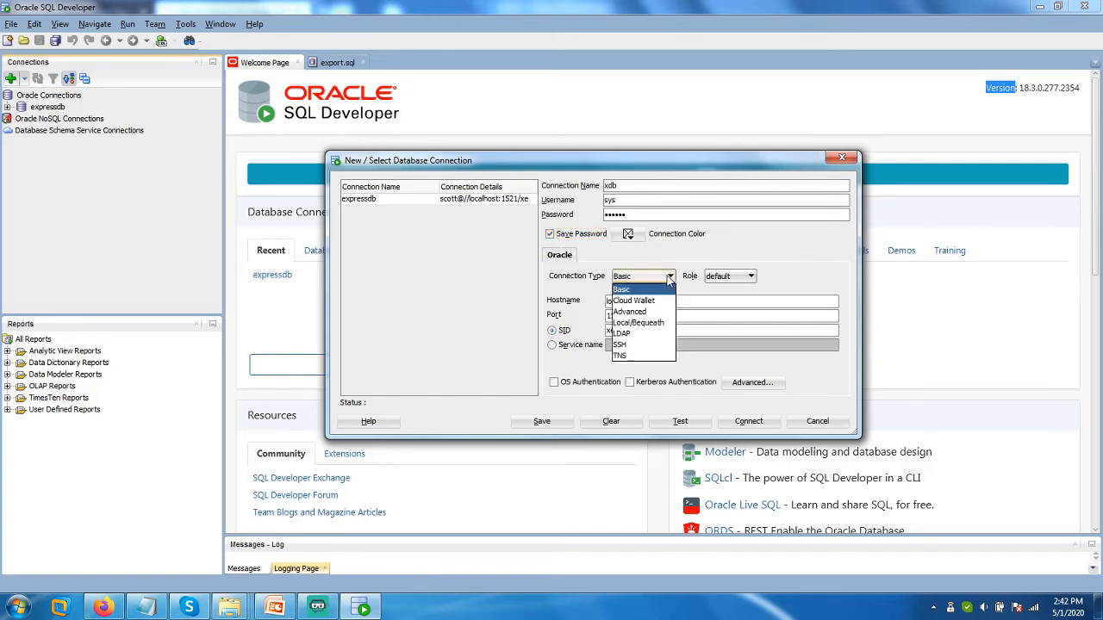
left_click(669, 277)
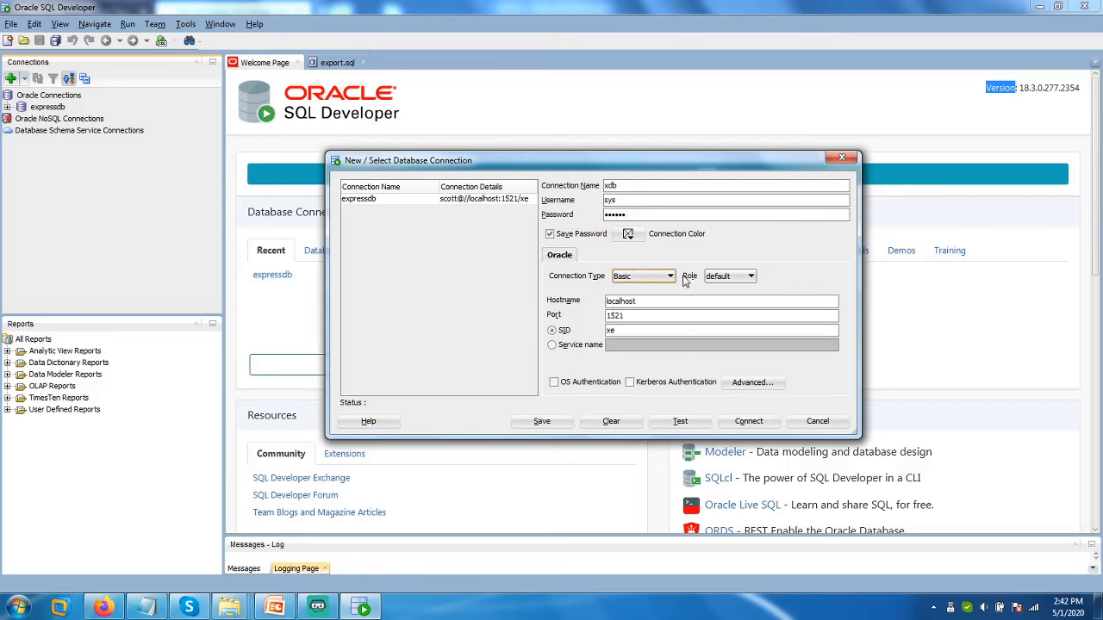
left_click(711, 279)
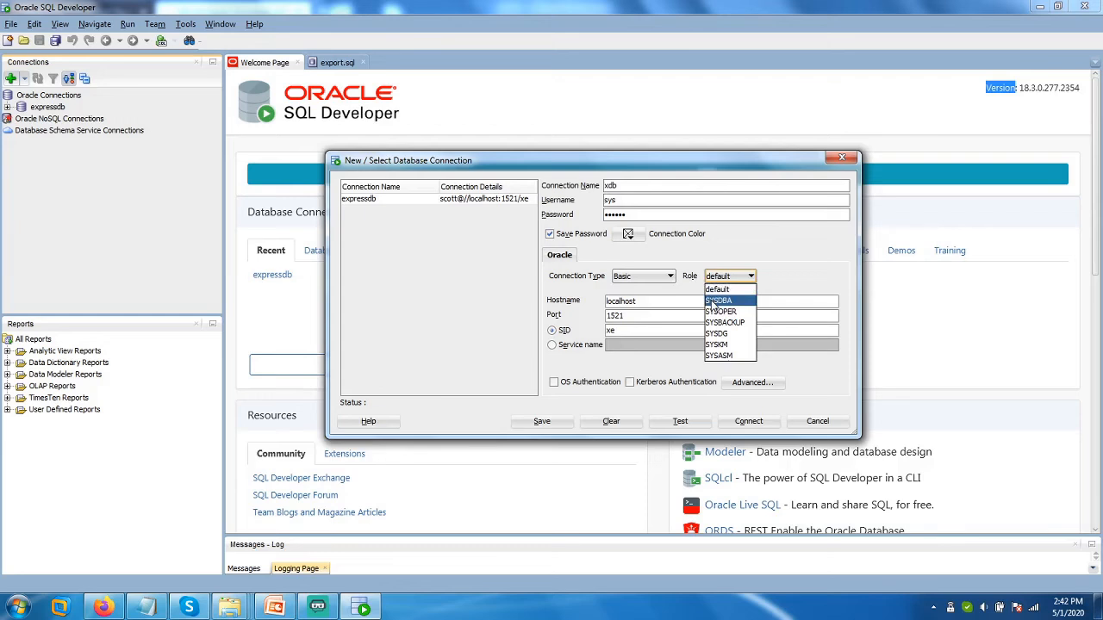
left_click(714, 302)
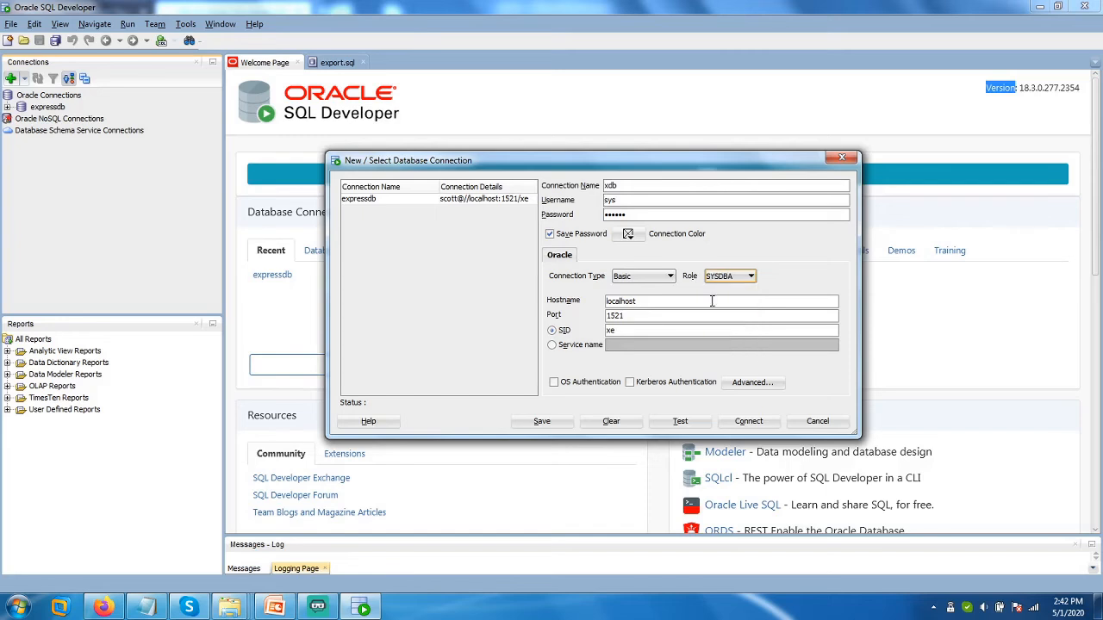
left_click_drag(661, 301, 585, 294)
left_click_drag(651, 319, 604, 329)
Launch the Windows Services console with services.msc from the Run dialog.
key("super+r")
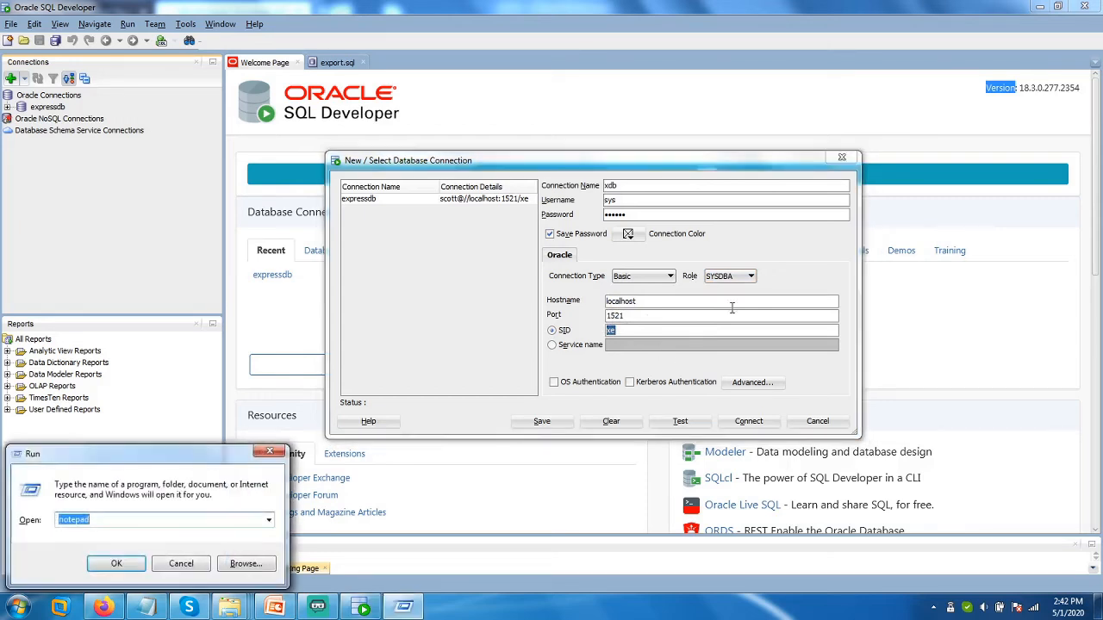
type("service")
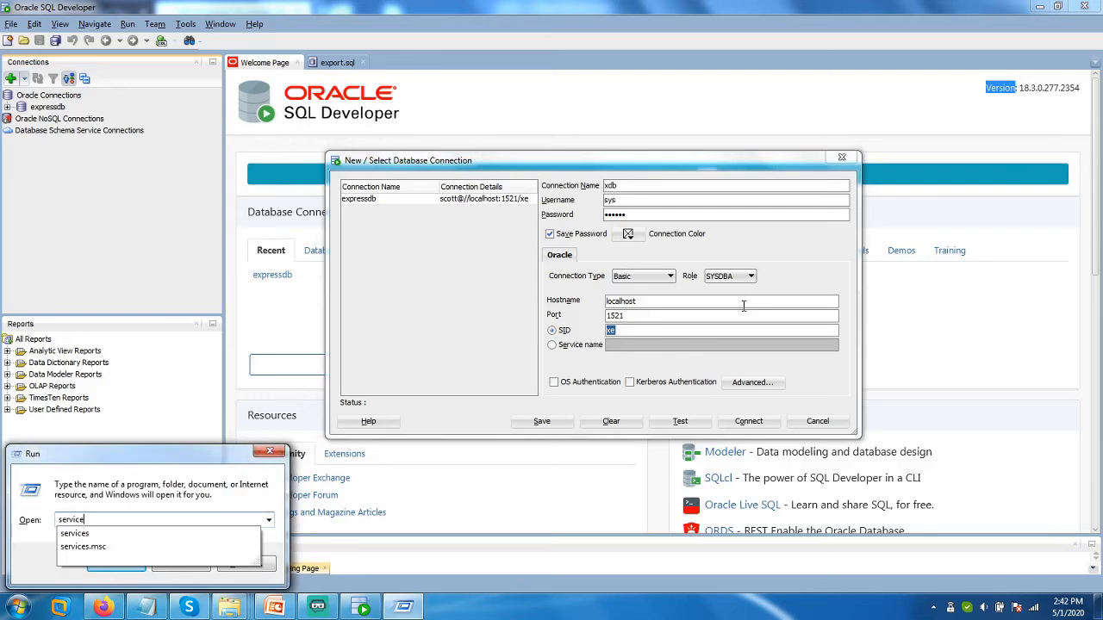
type("s.msc")
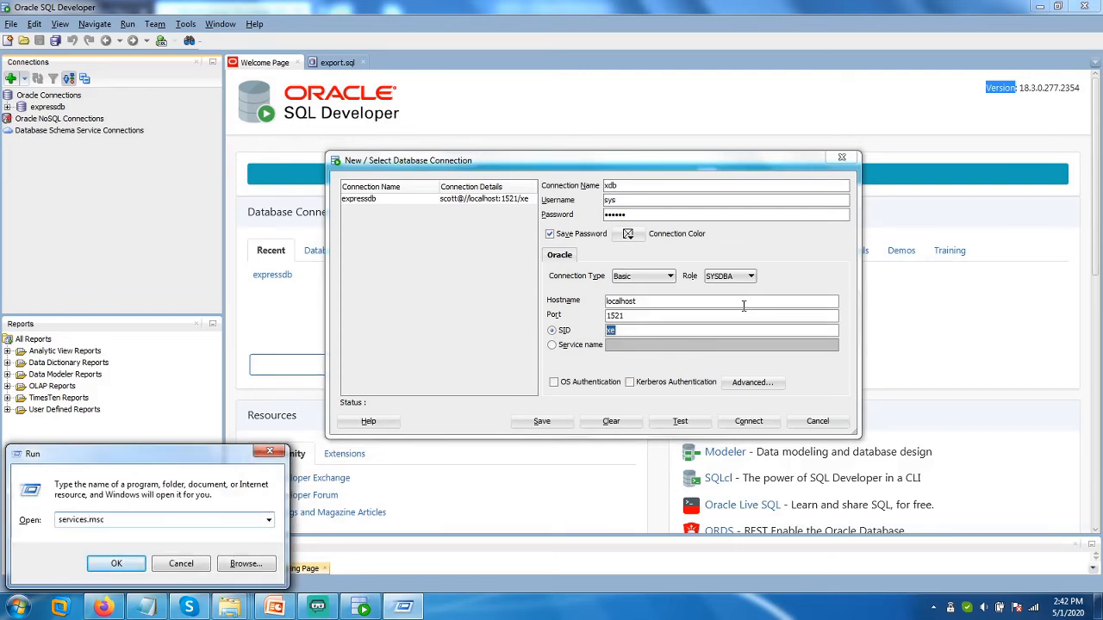
key("Return")
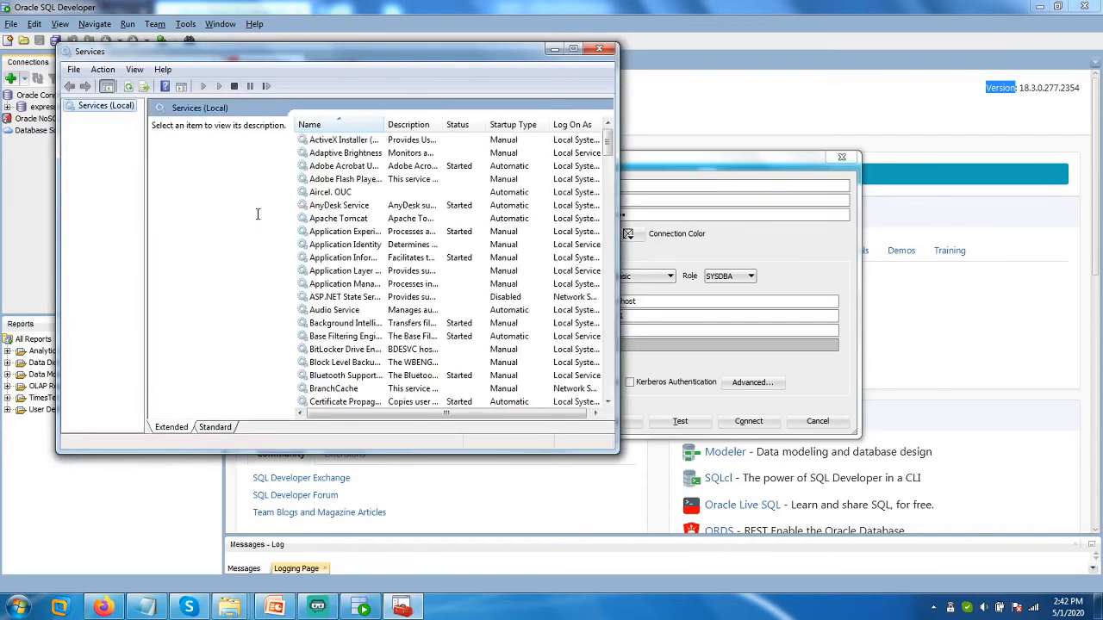
Find OracleServiceXE, review its Start/Stop actions, and leave it running unchanged.
left_click(346, 179)
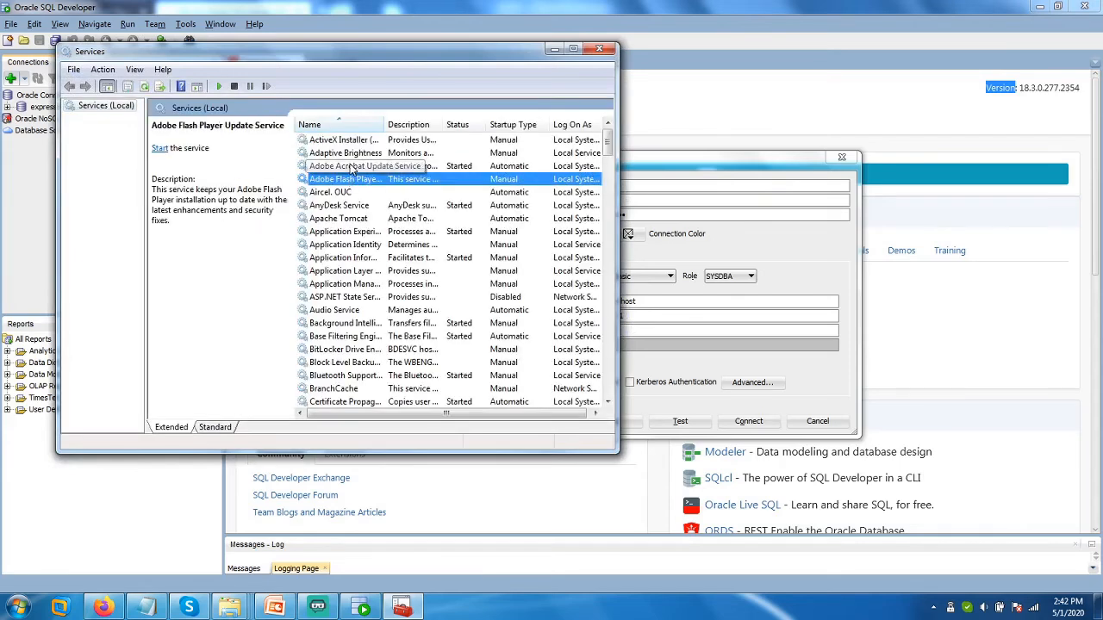
key("o")
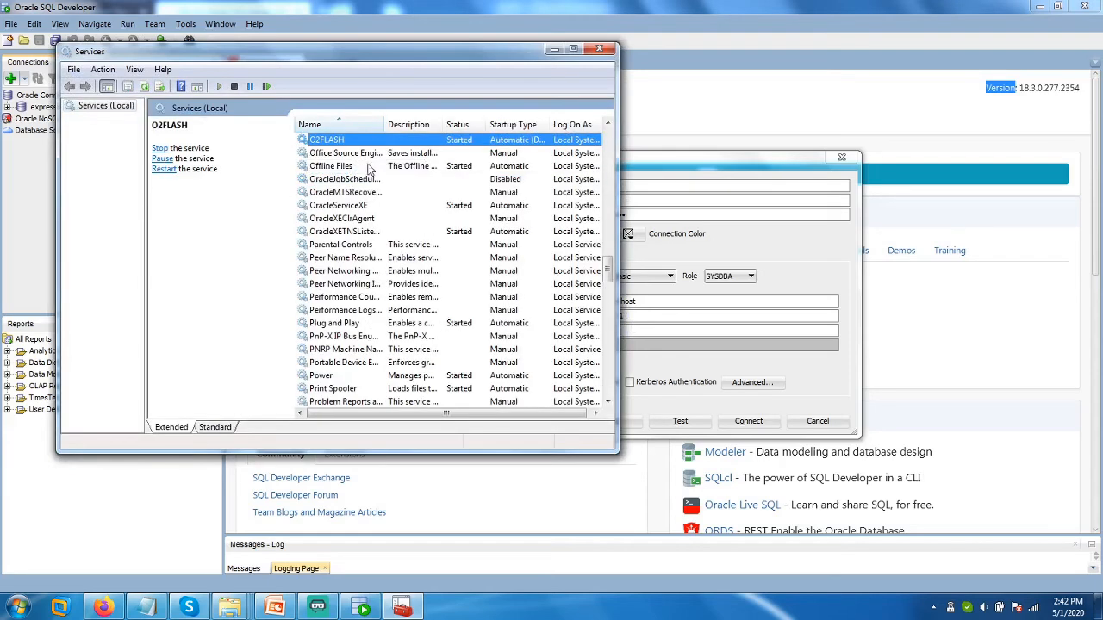
left_click(349, 208)
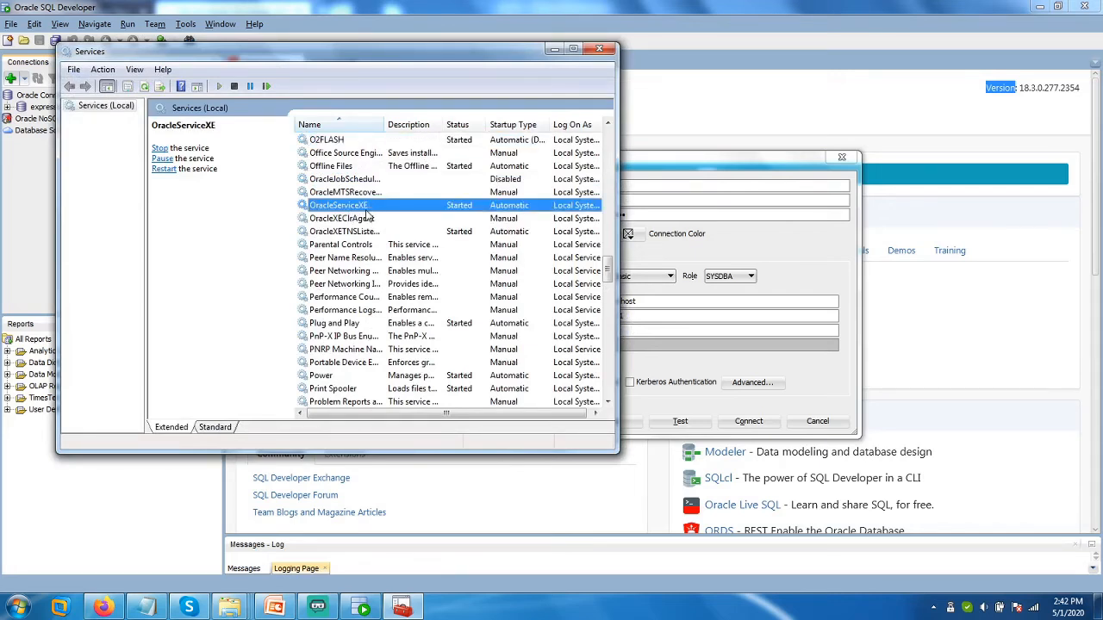
right_click(364, 206)
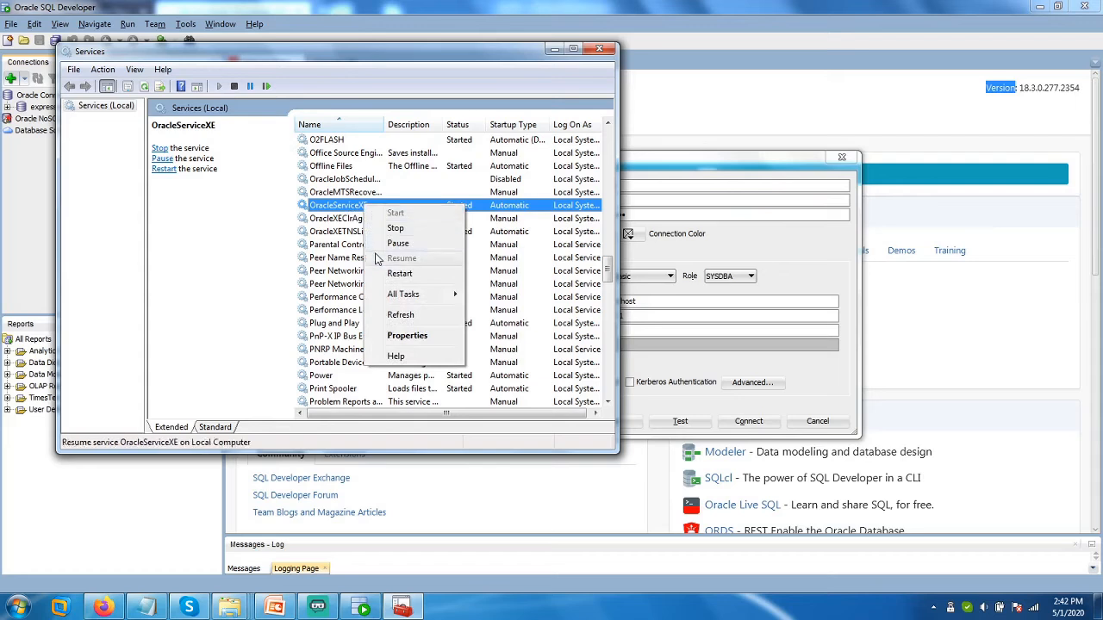
left_click(330, 215)
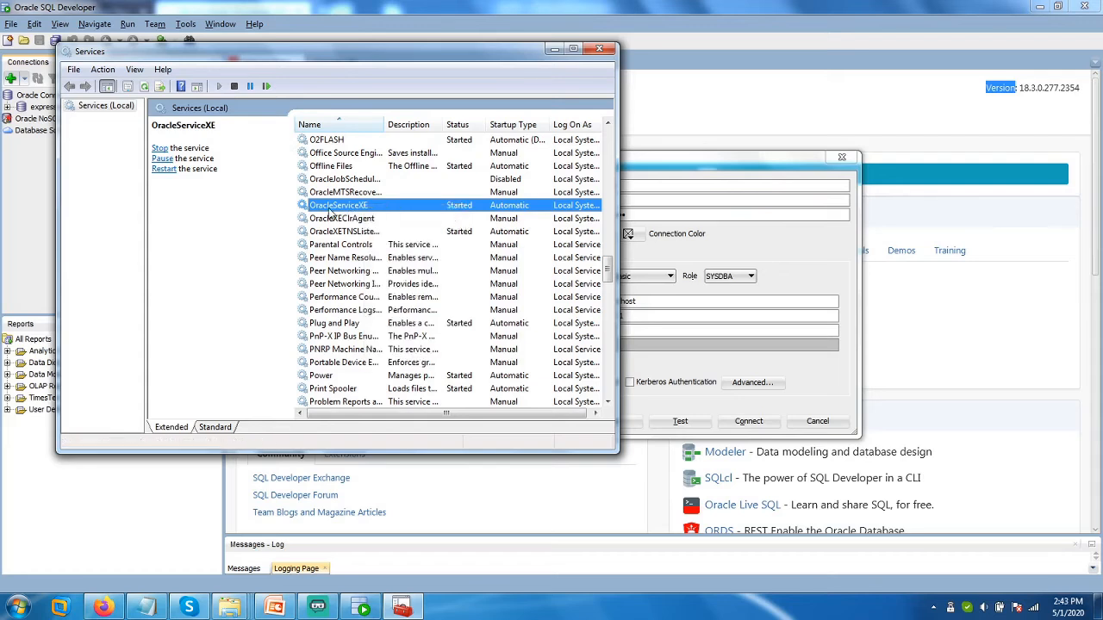
right_click(327, 211)
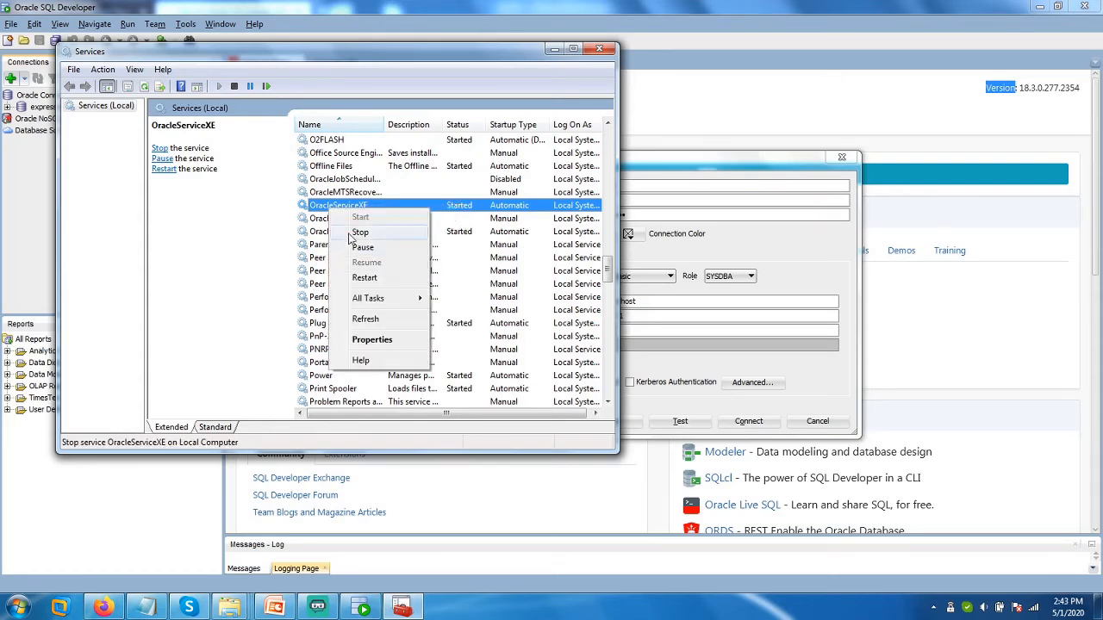
left_click(318, 209)
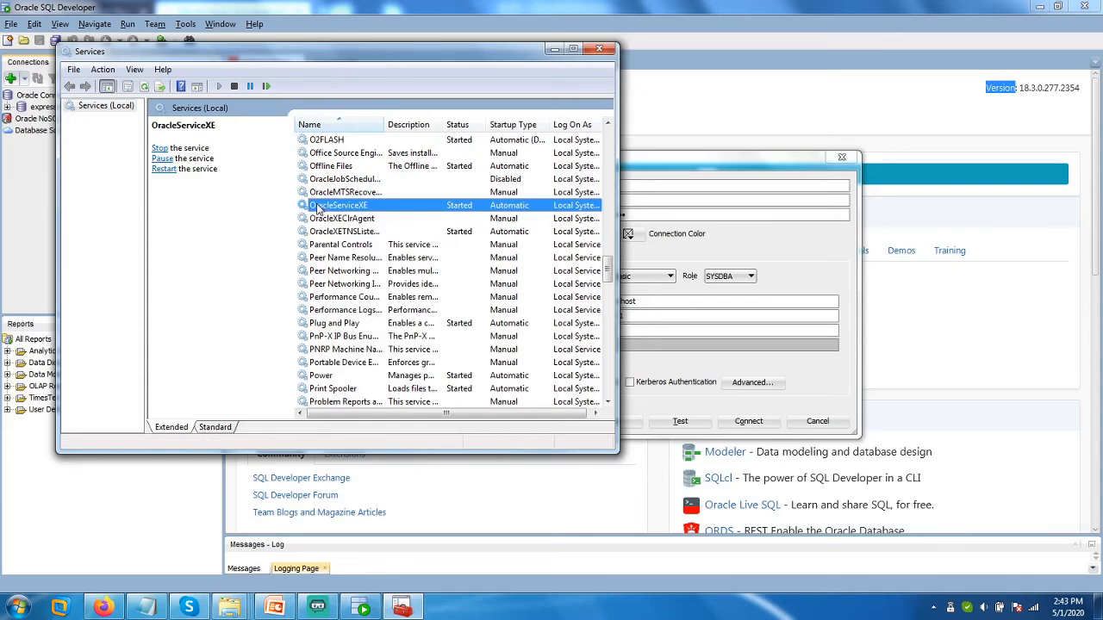
Close the services list, save the xdb connection, test it successfully, and connect to xdb.
left_click(599, 49)
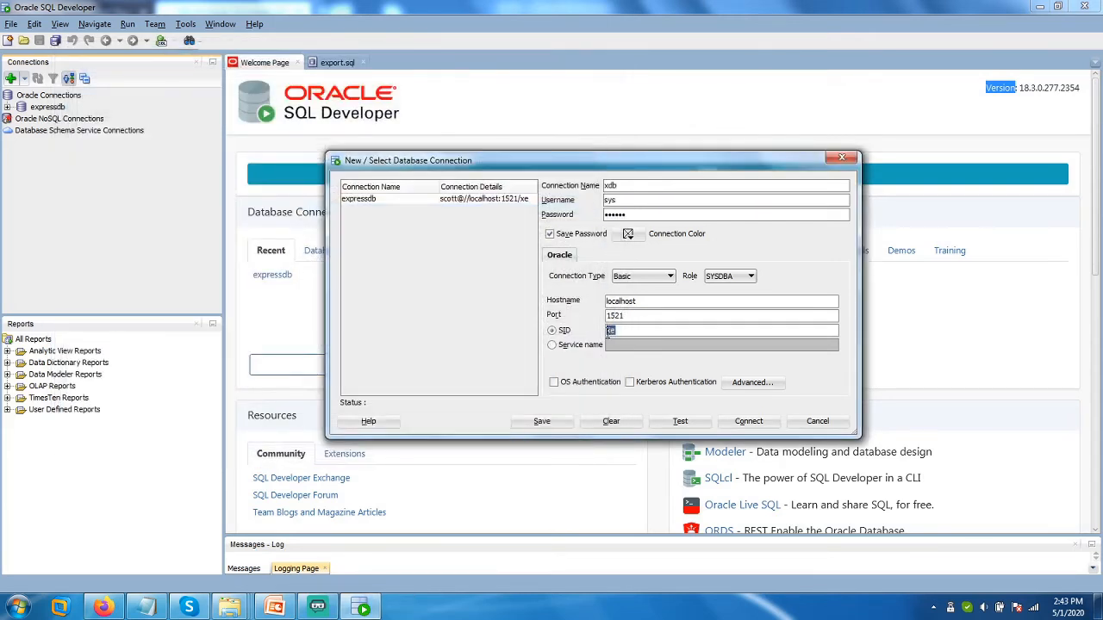
left_click(552, 422)
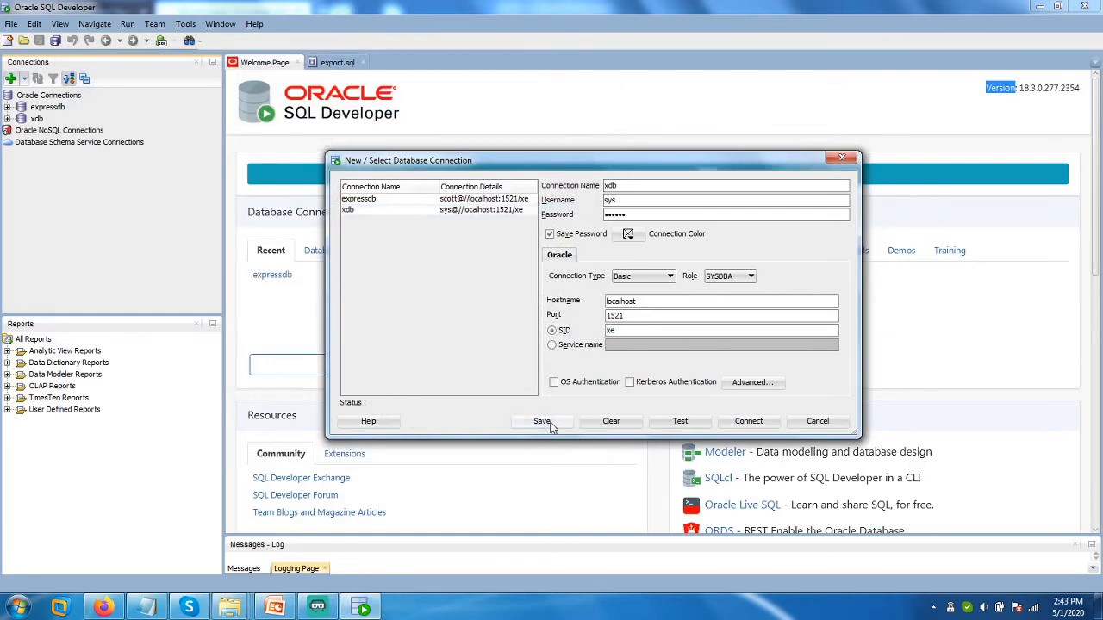
left_click(369, 215)
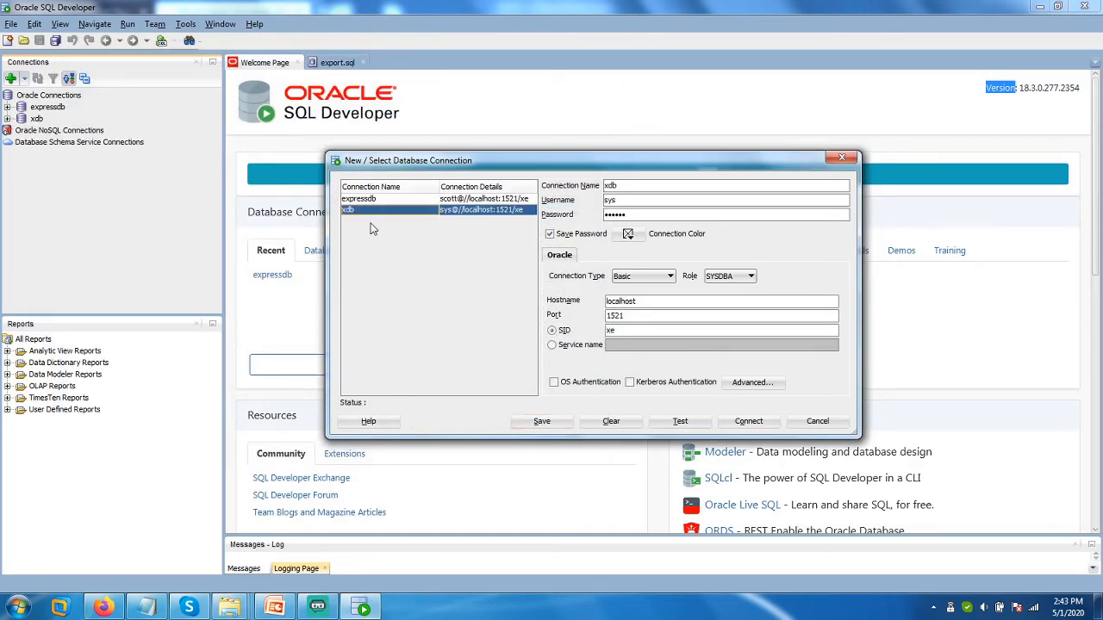
left_click(677, 422)
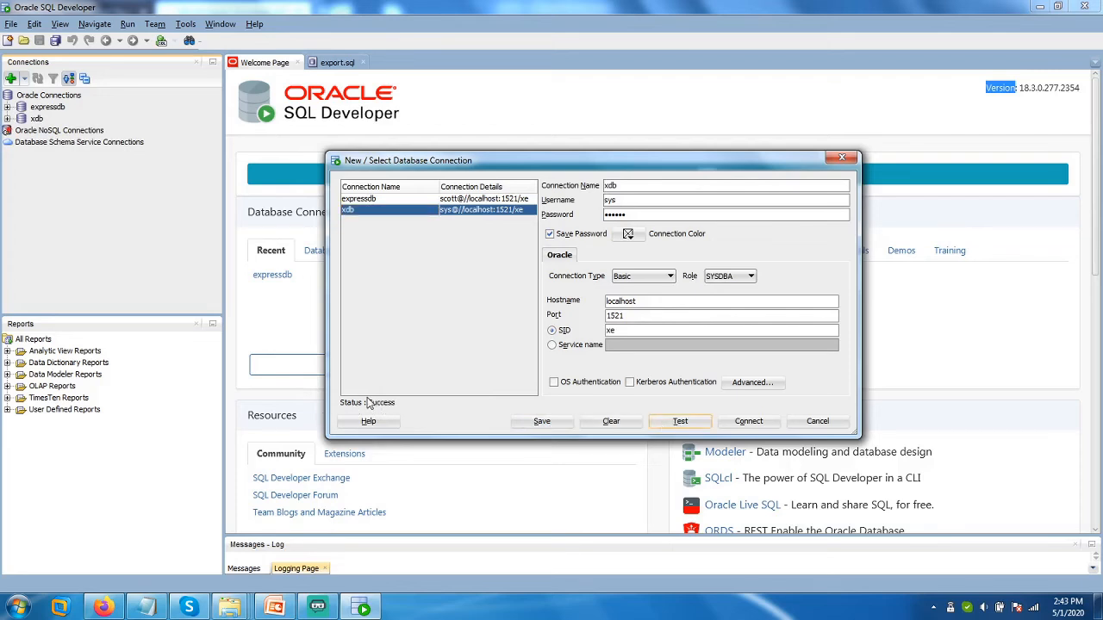
left_click(748, 422)
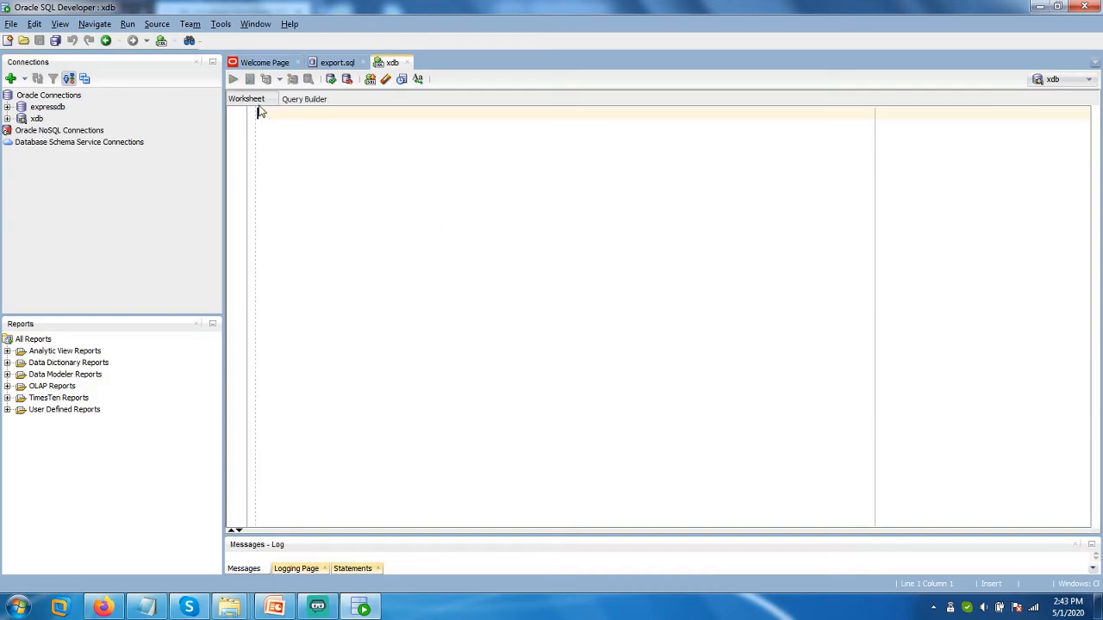
Show the xdb worksheet's Query Builder and raise the splitter to enlarge the expression grid.
left_click(303, 99)
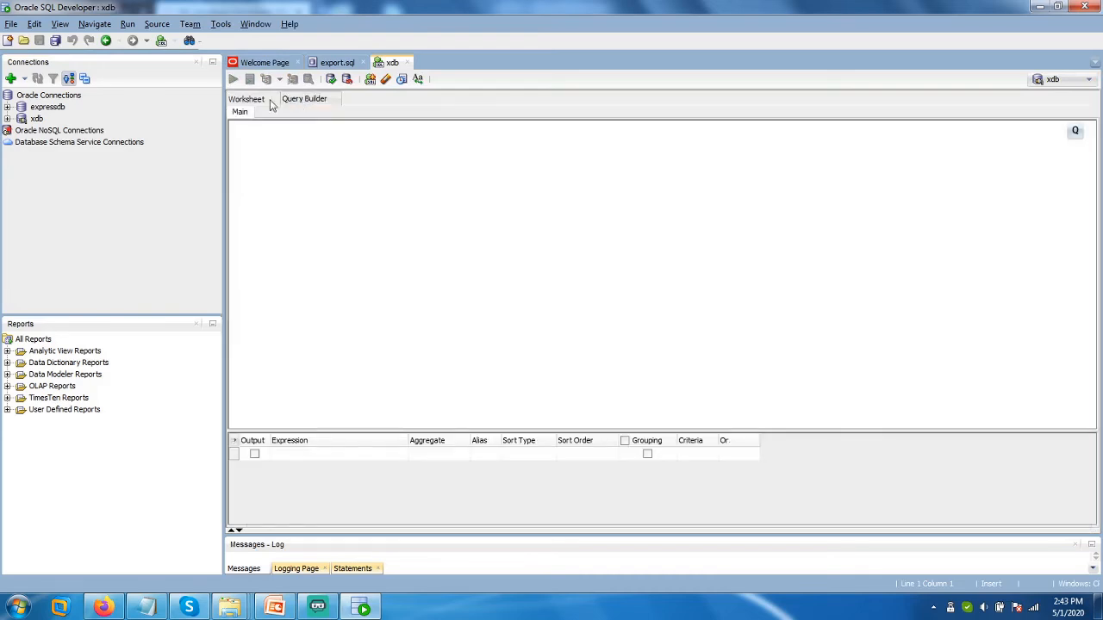
left_click(264, 99)
left_click(308, 101)
left_click_drag(337, 431, 377, 235)
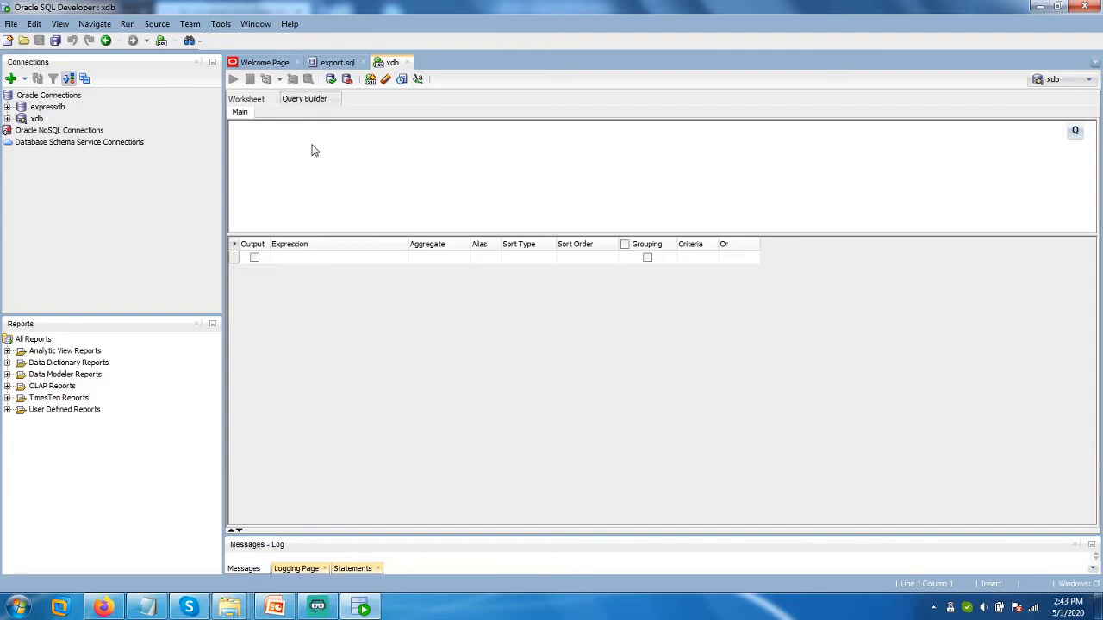
Expand the xdb connection and browse its Tables list, then collapse it.
left_click(7, 119)
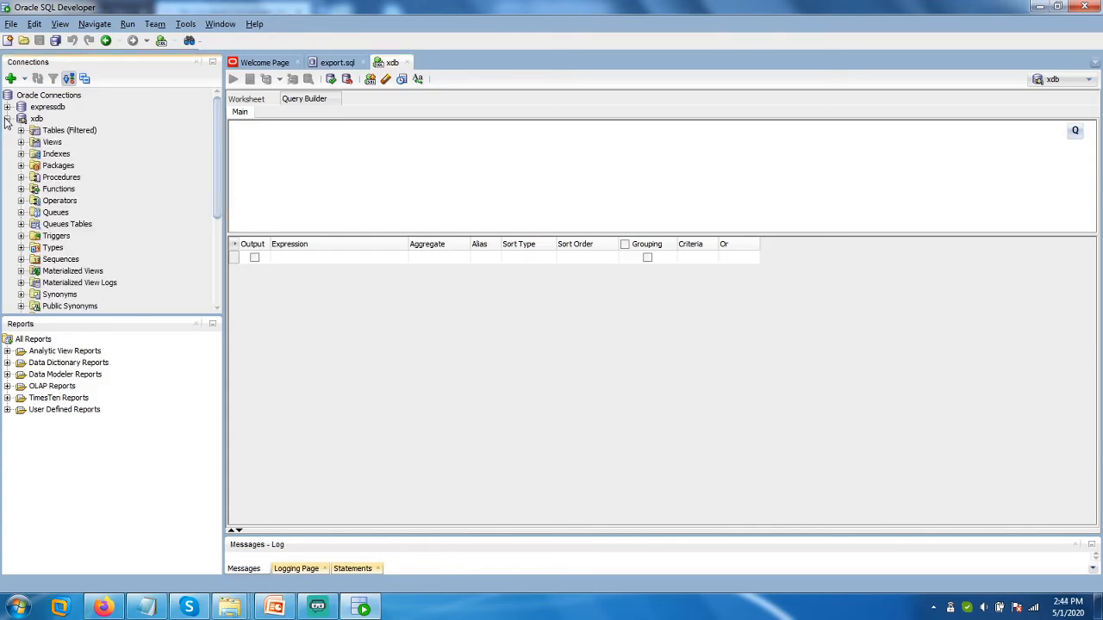
left_click(22, 130)
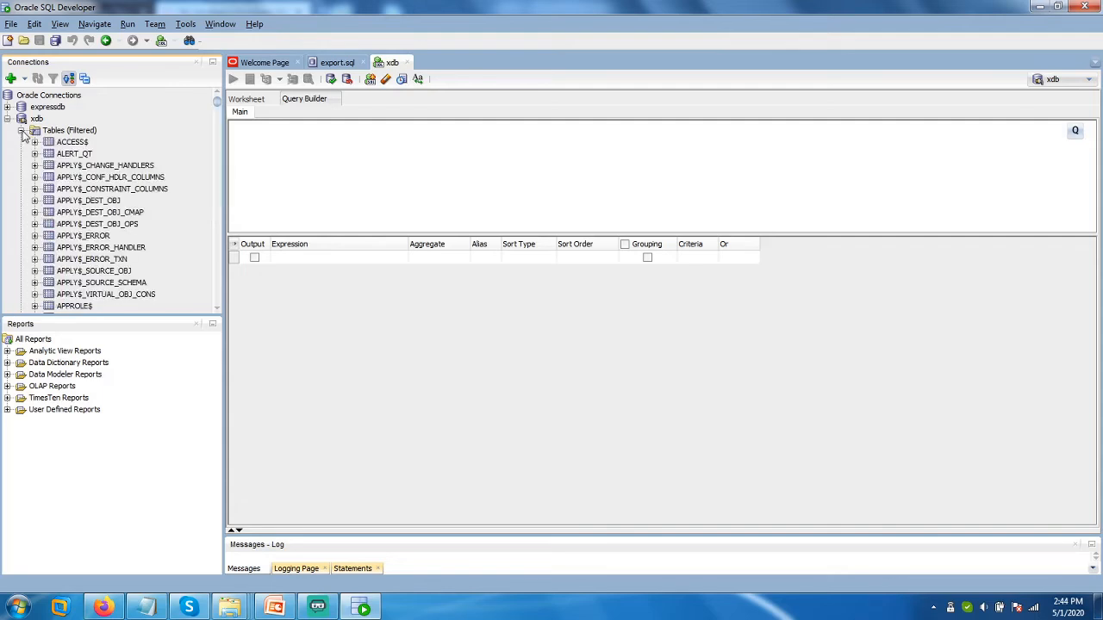
scroll(60, 181, "down", 4)
scroll(60, 187, "down", 10)
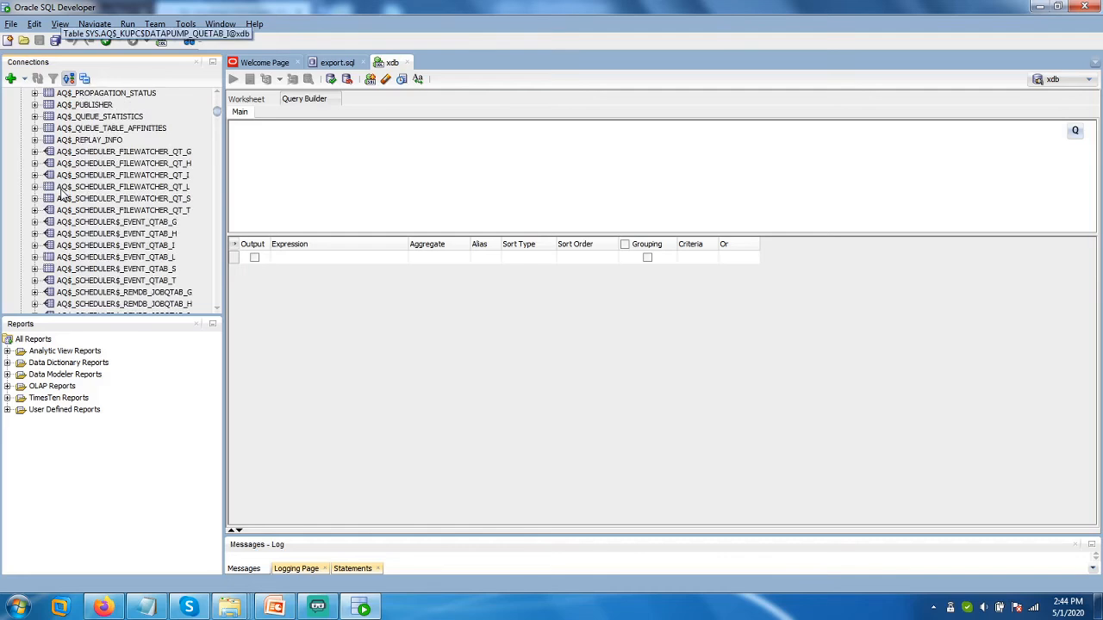
scroll(62, 194, "up", 15)
left_click(21, 129)
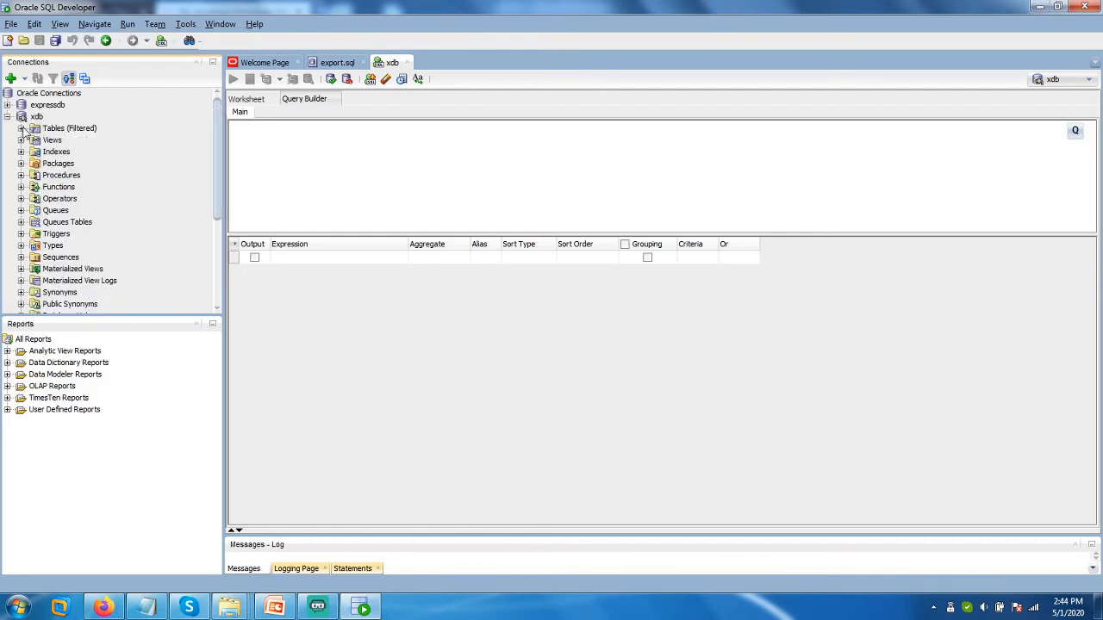
Open the expressdb Tables list and view the DEPT and EMP table columns.
left_click(7, 104)
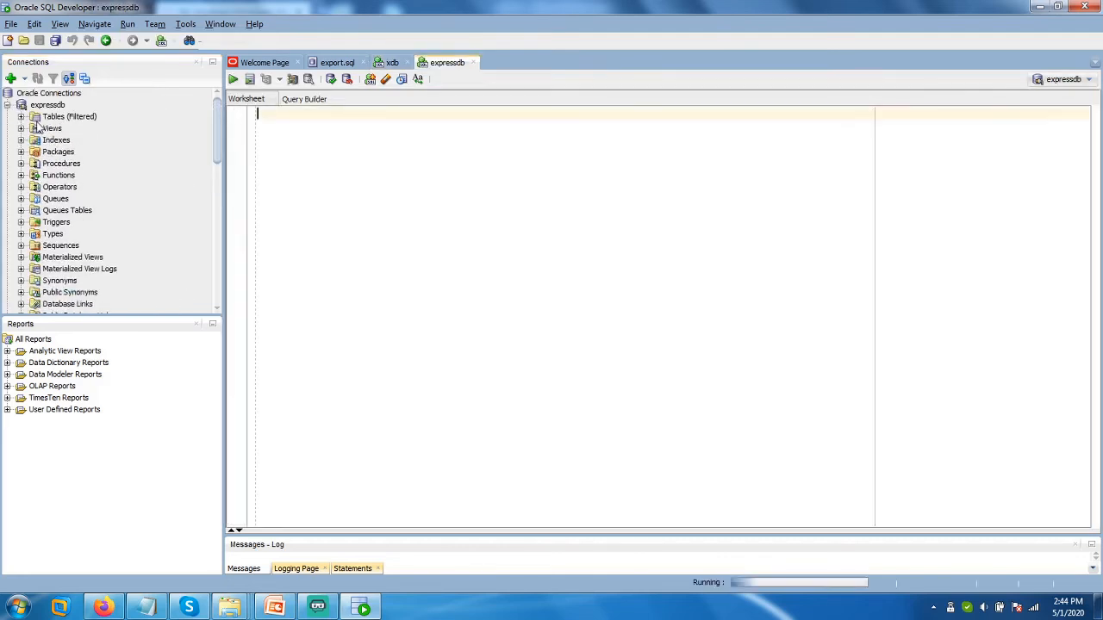
left_click(21, 117)
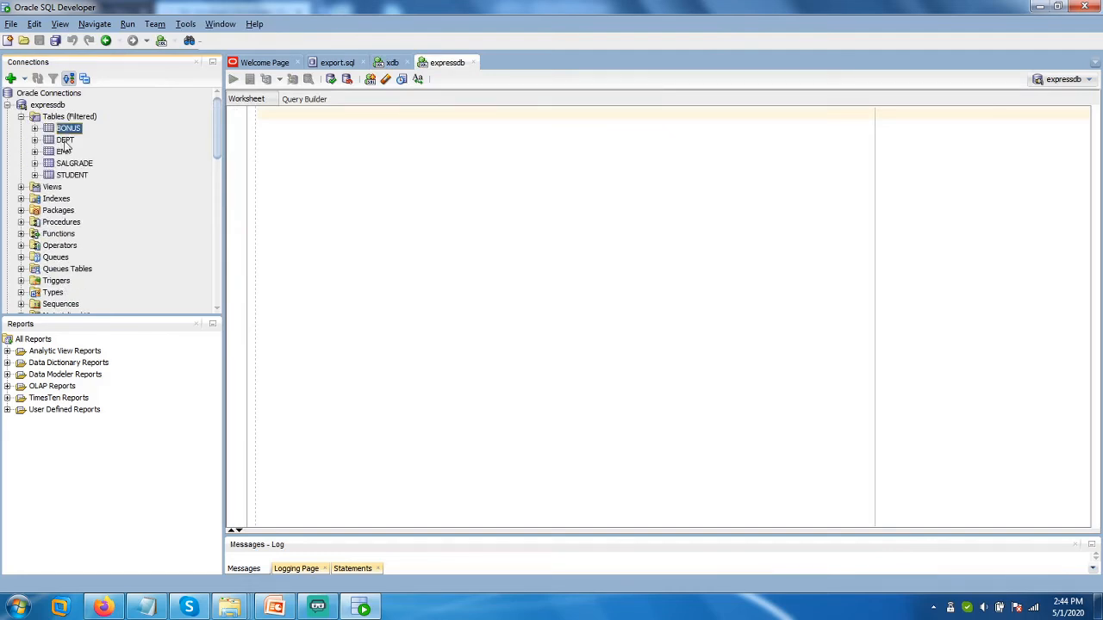
left_click(65, 141)
left_click(65, 152)
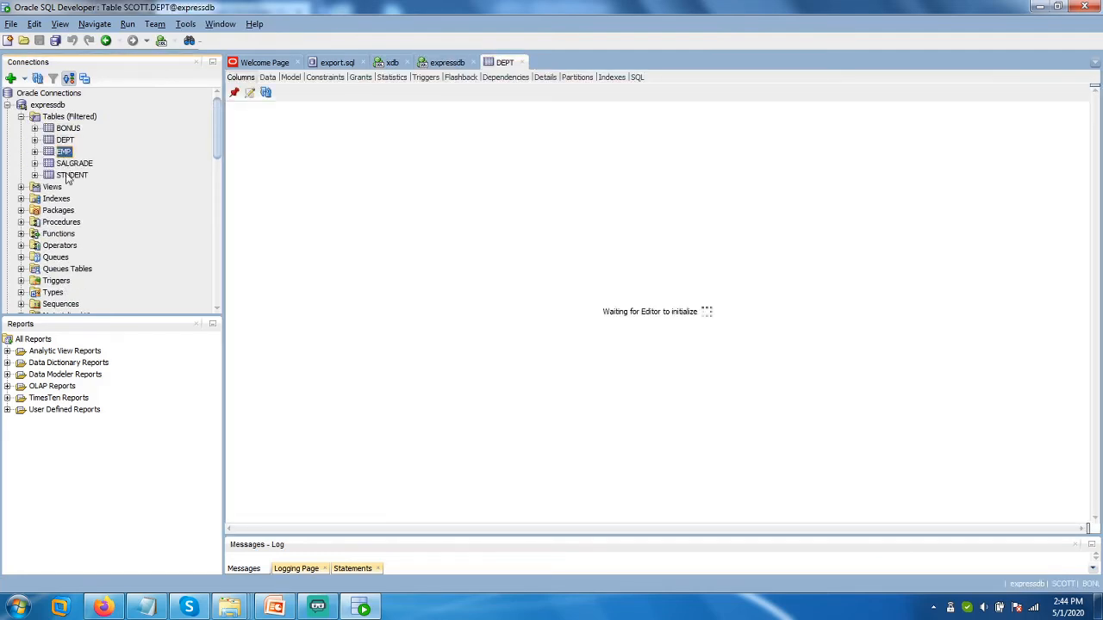
key("Down")
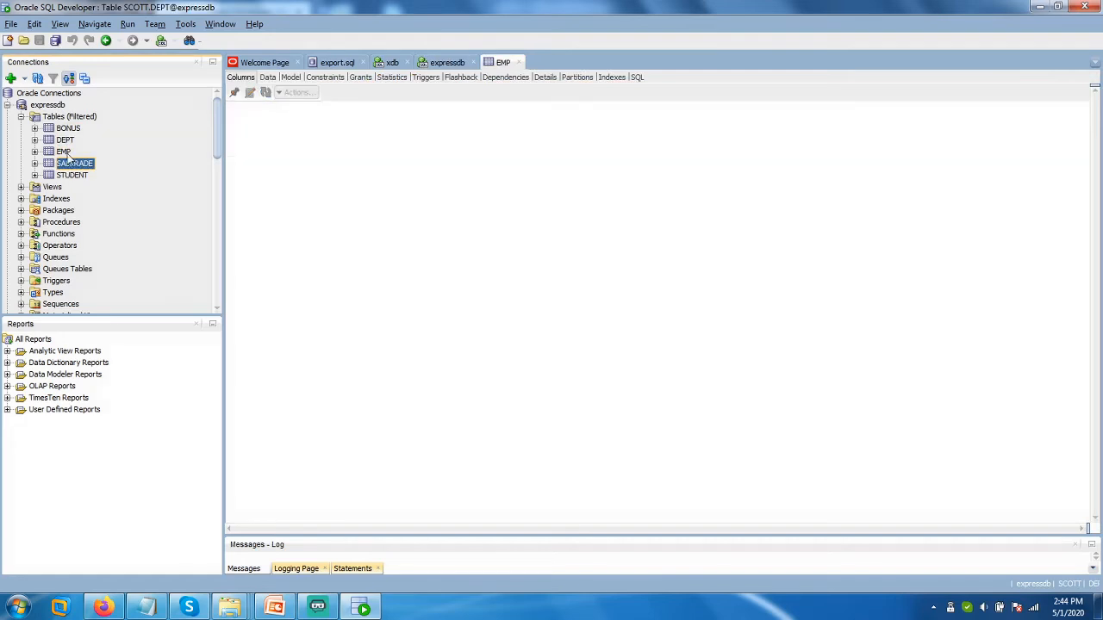
left_click(67, 152)
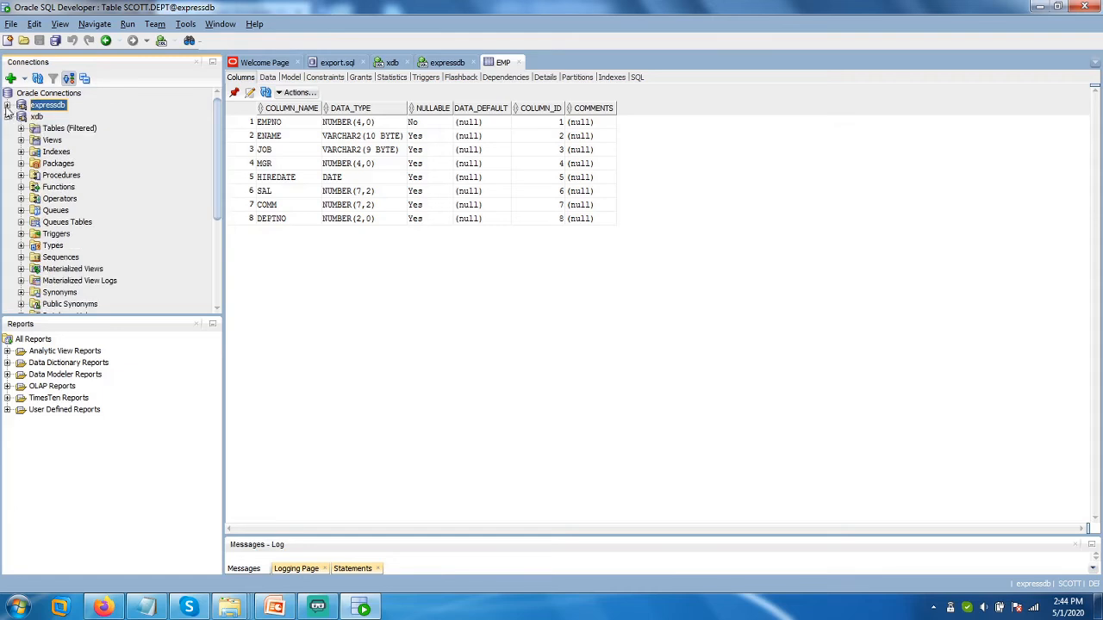
Collapse the connection trees and return to the xdb worksheet.
left_click(7, 117)
left_click(37, 118)
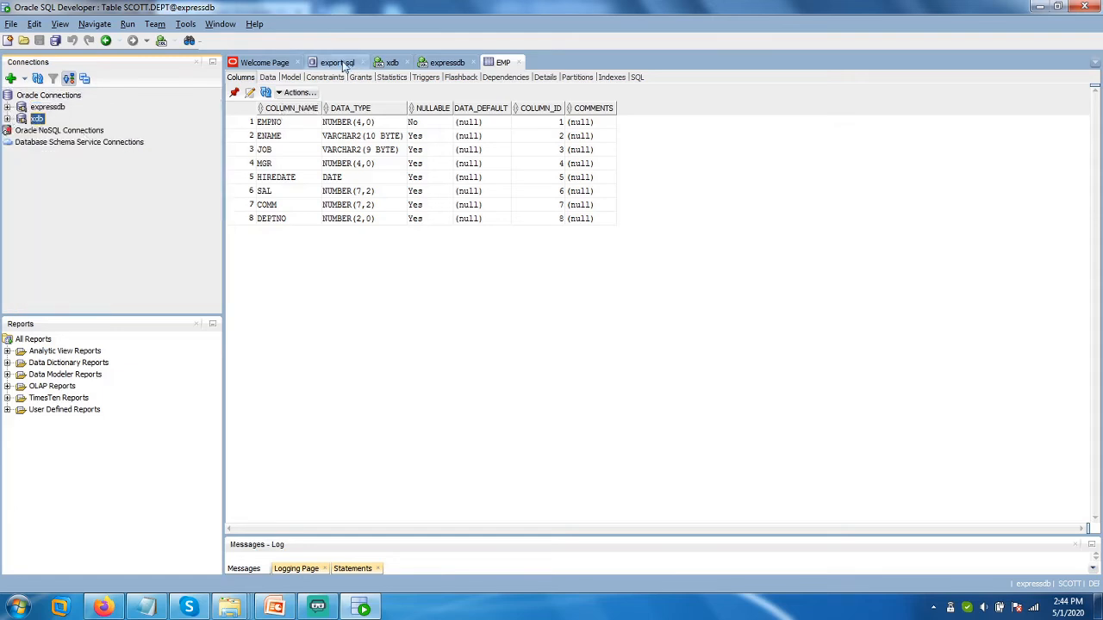
left_click(392, 63)
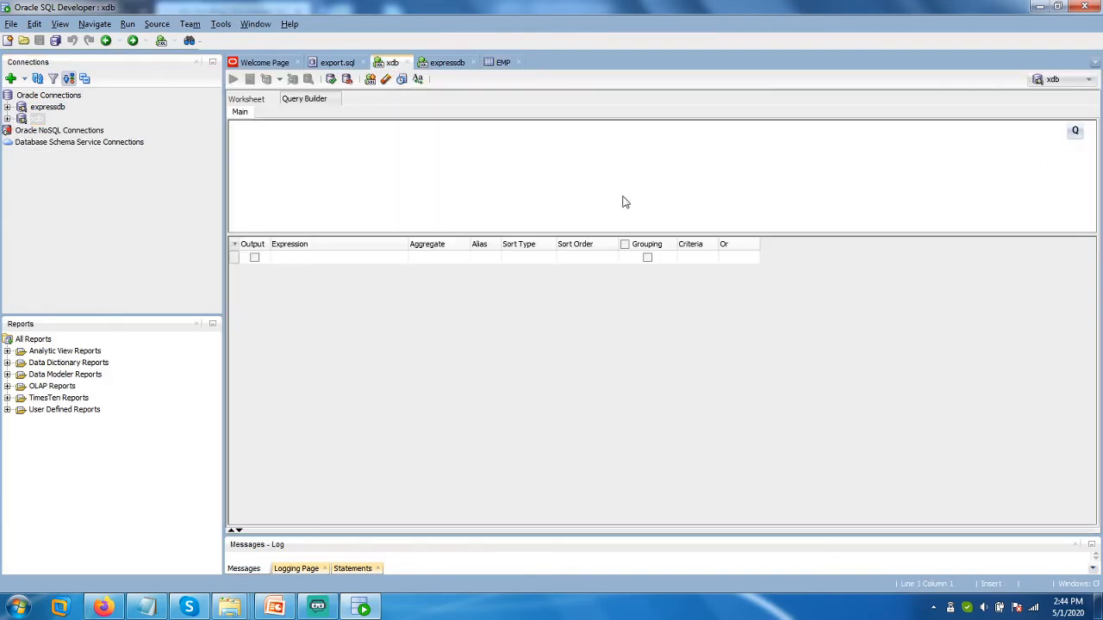
Type 'select * from scott.emp;' in the SQL worksheet, select it, and run it.
left_click(250, 99)
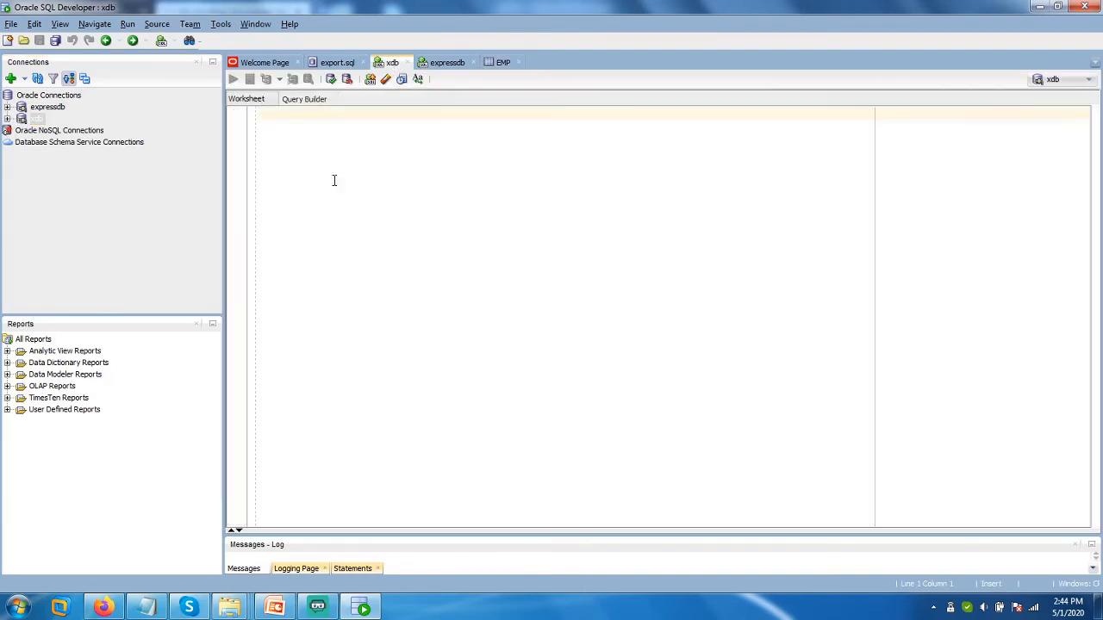
type("select * fr")
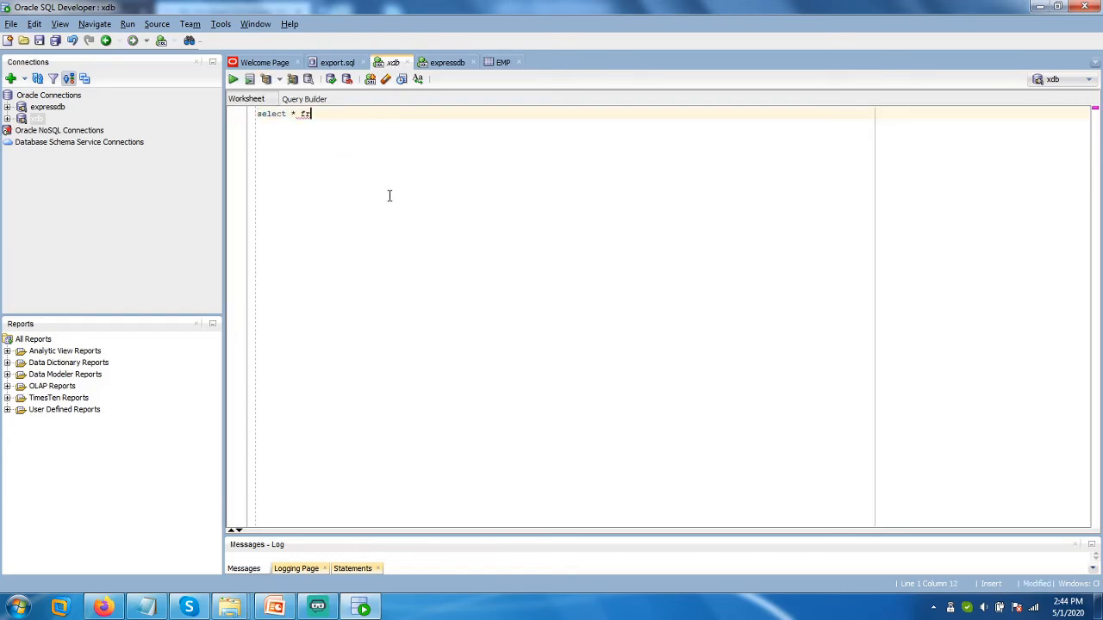
type("om scott.emp;")
left_click_drag(389, 118, 256, 112)
left_click(361, 119)
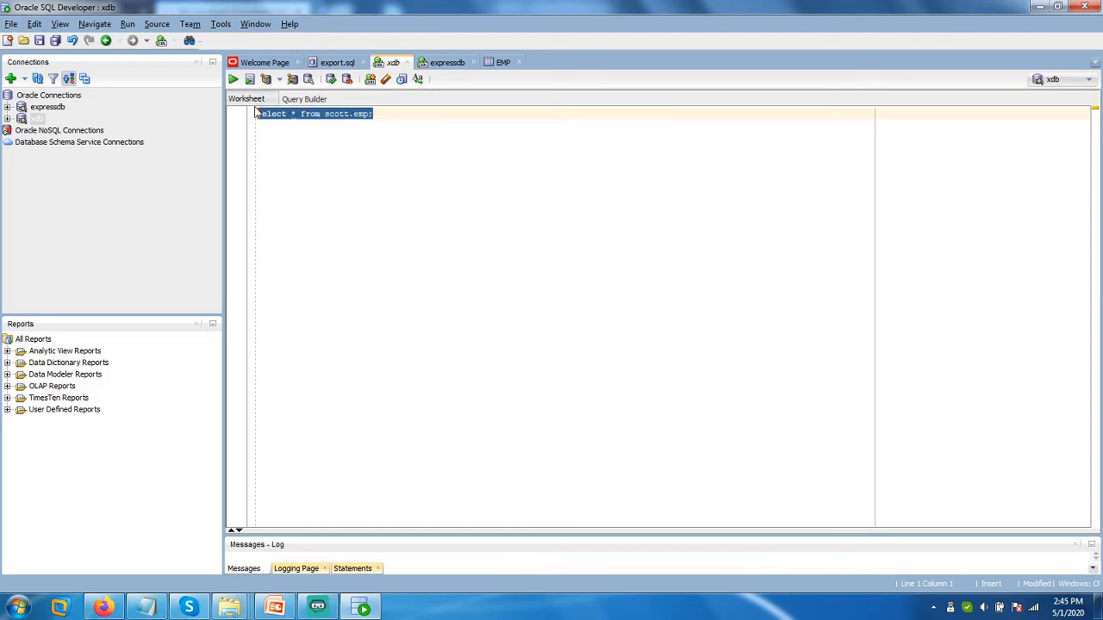
left_click(314, 159)
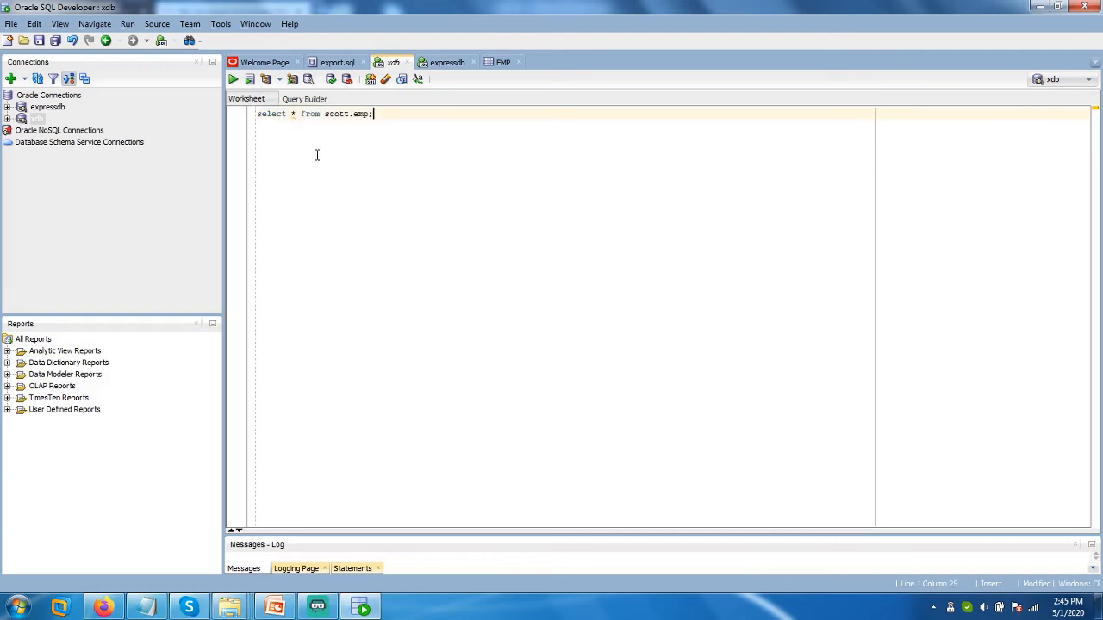
left_click_drag(392, 115, 243, 117)
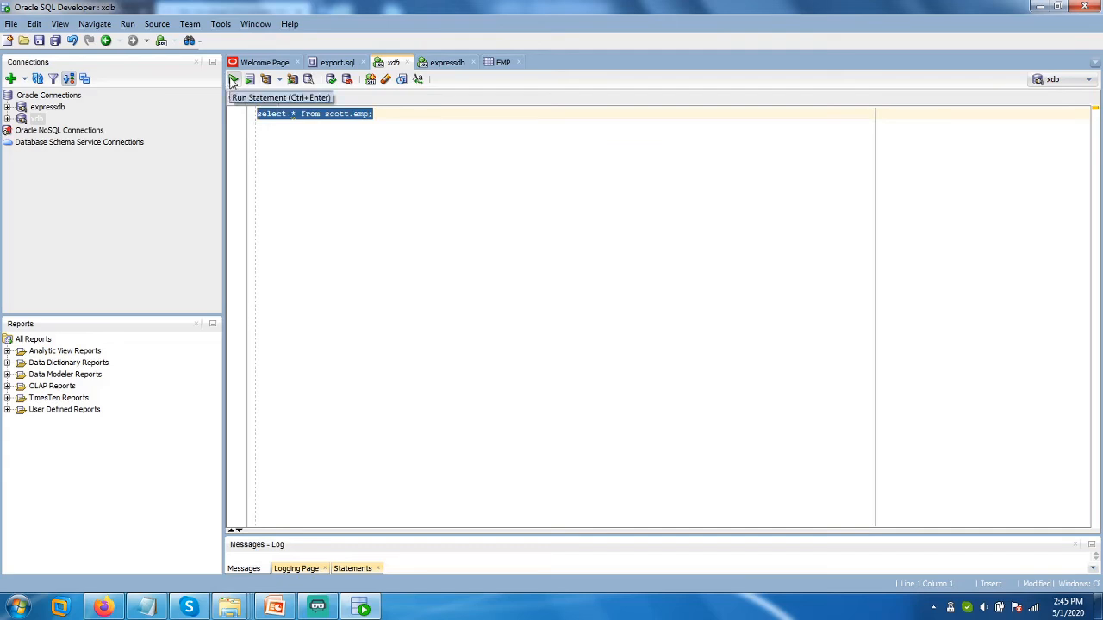
left_click(233, 80)
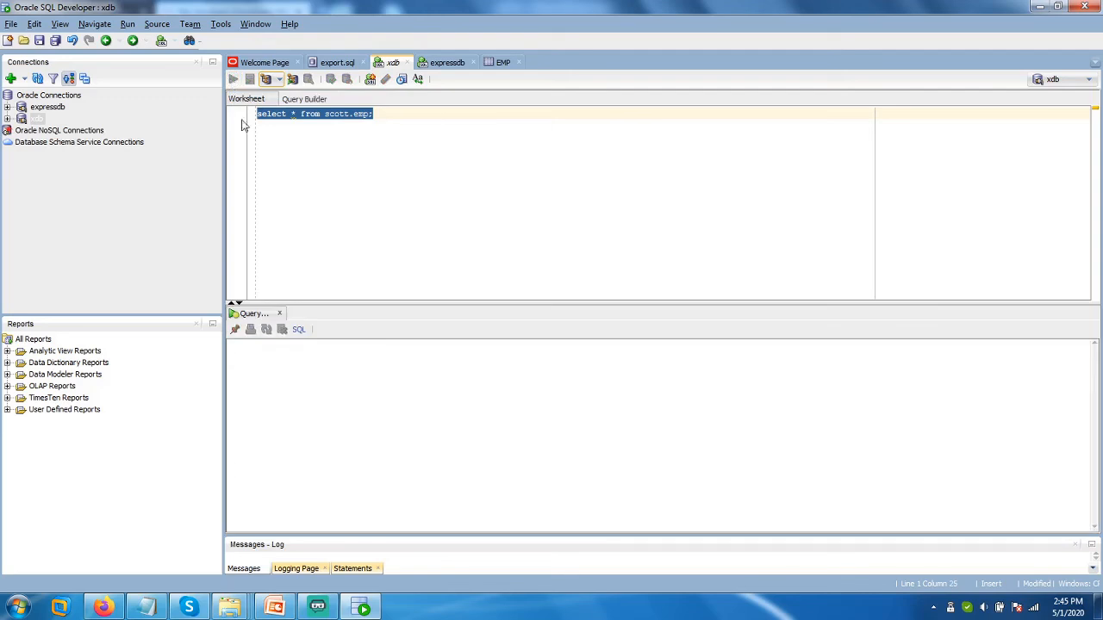
Select cells, the JOB column, and a block of rows in the employee results grid.
left_click(284, 365)
left_click(326, 374)
left_click(361, 346)
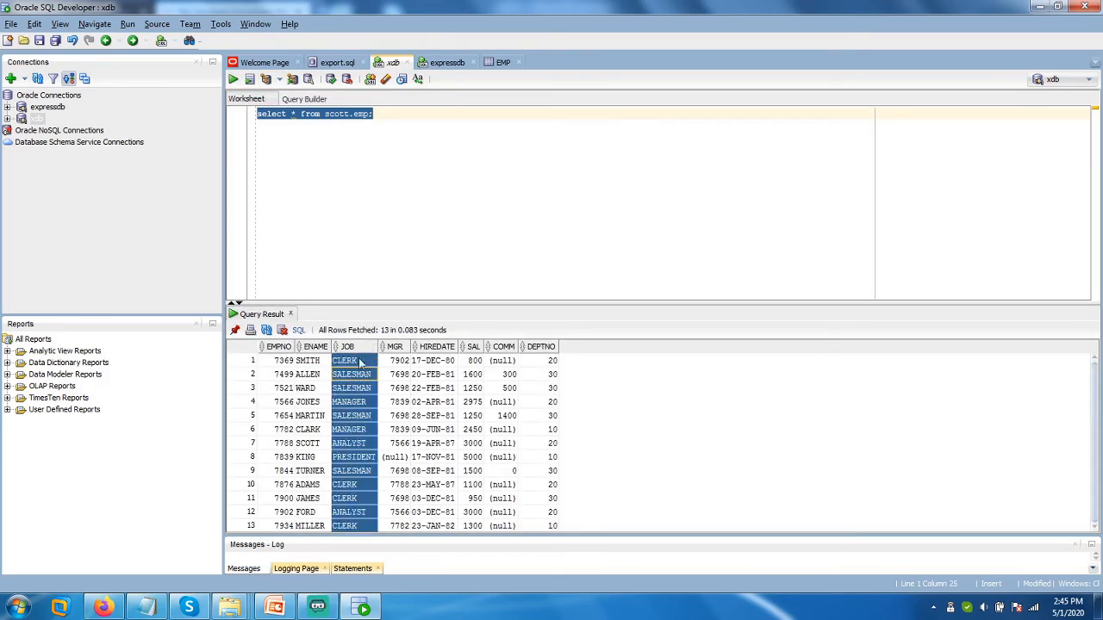
left_click(450, 360)
left_click(521, 373)
left_click_drag(272, 362, 545, 528)
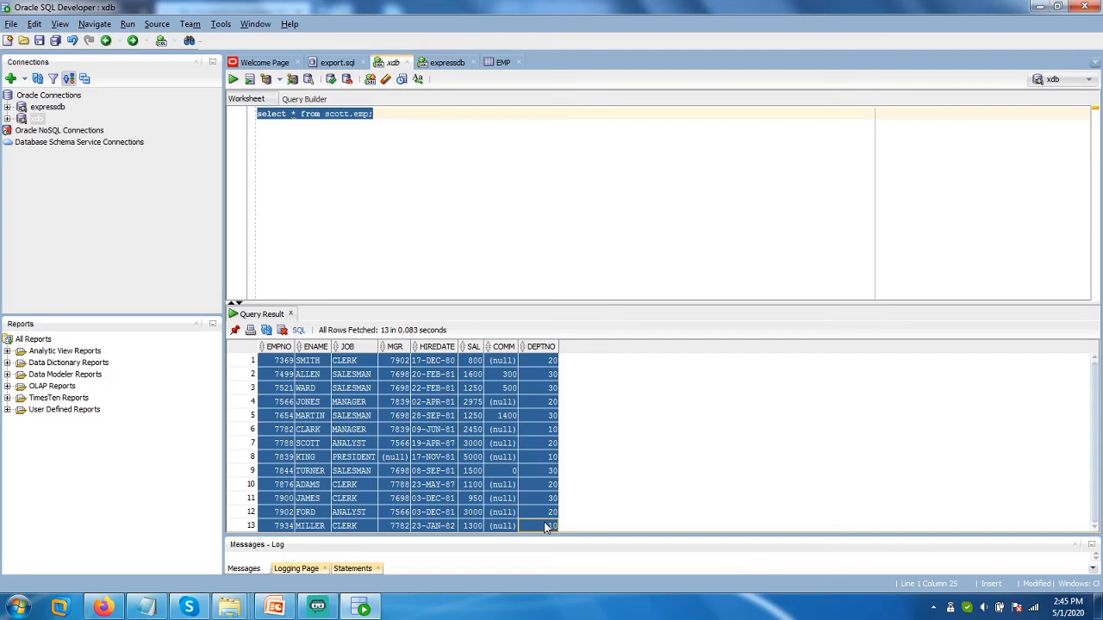
Add 'select * from scott.dept;' on a new line, select it, and run it.
left_click(410, 117)
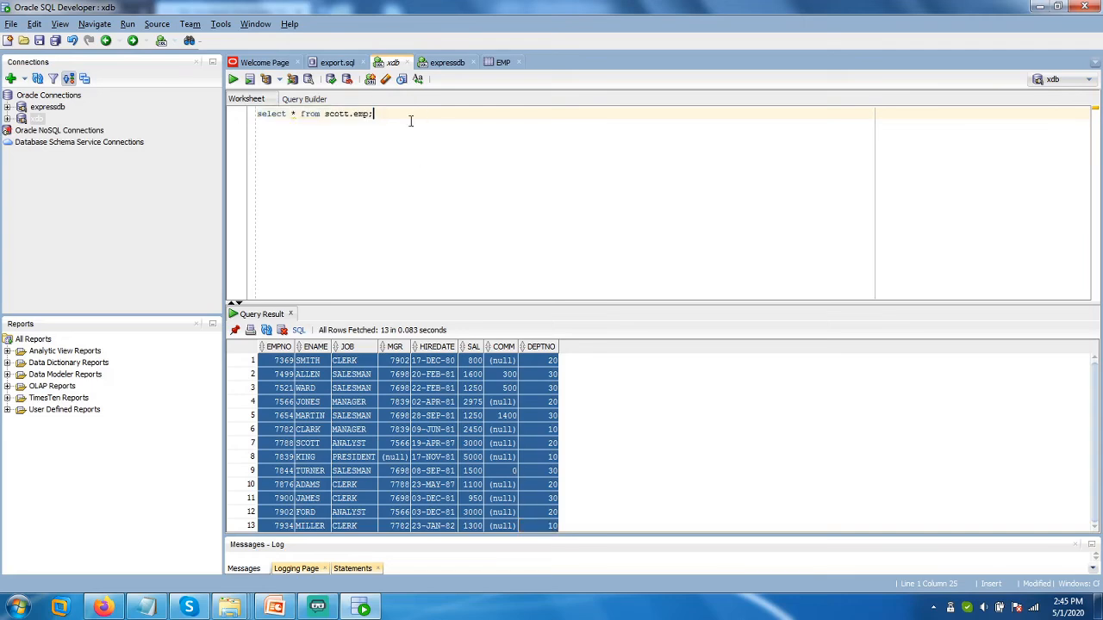
key("Return")
type("select *")
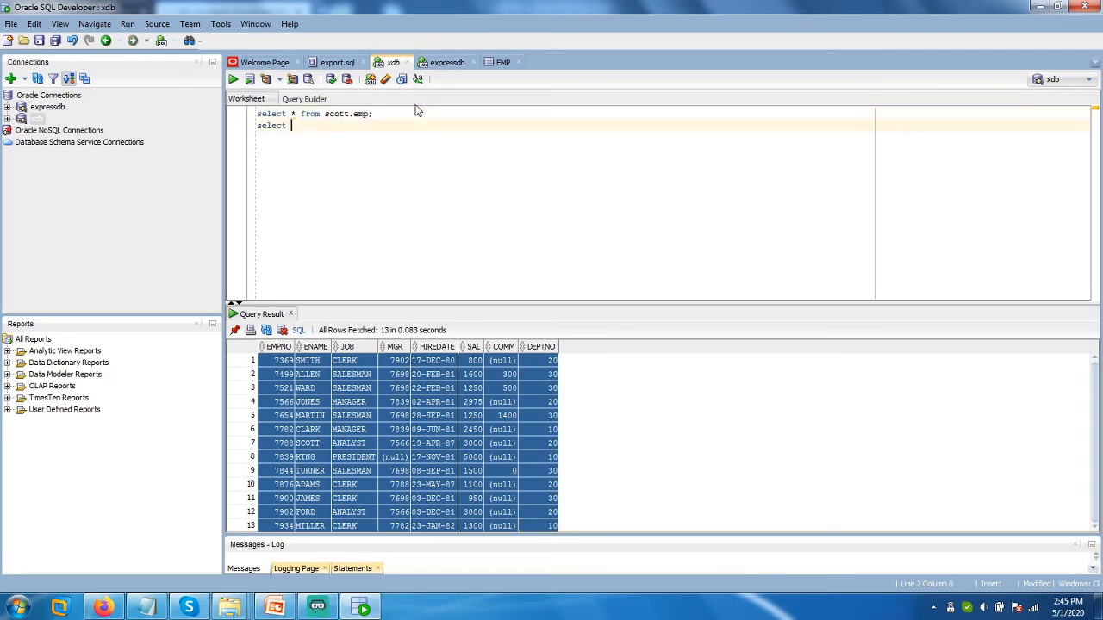
type(" from scott.dept;")
key("shift+Home")
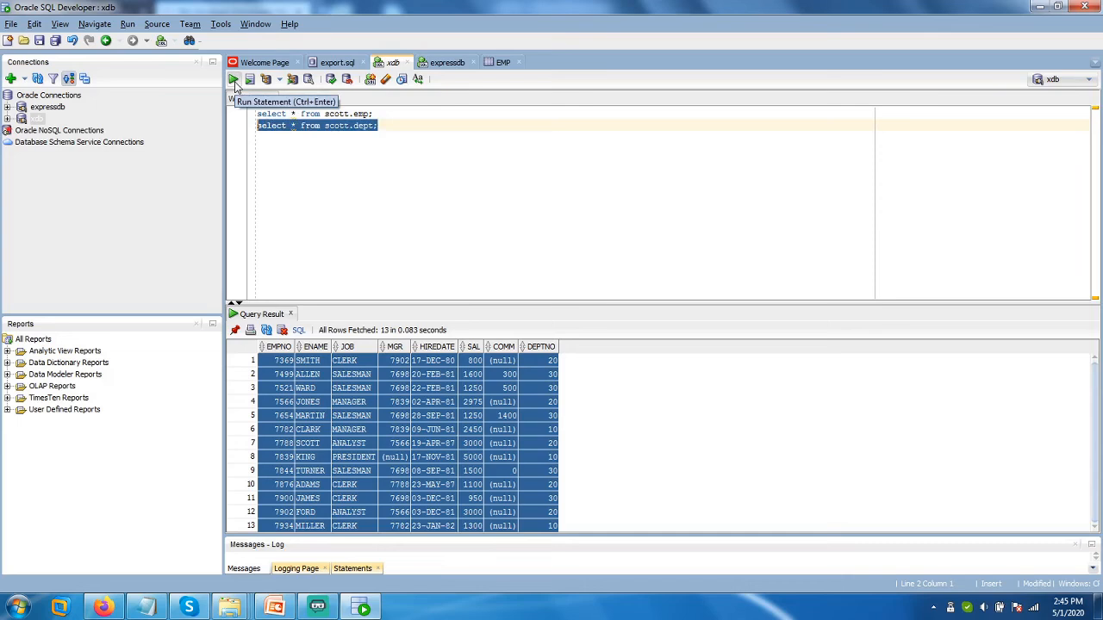
left_click(371, 162)
left_click_drag(374, 114, 248, 117)
left_click_drag(386, 125, 259, 128)
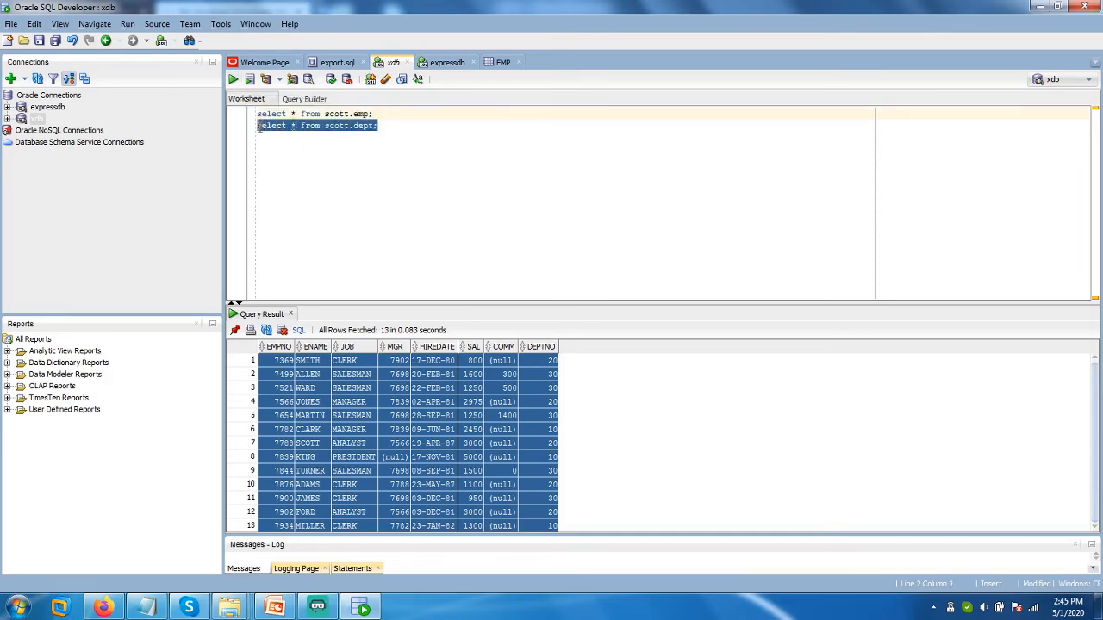
left_click(233, 80)
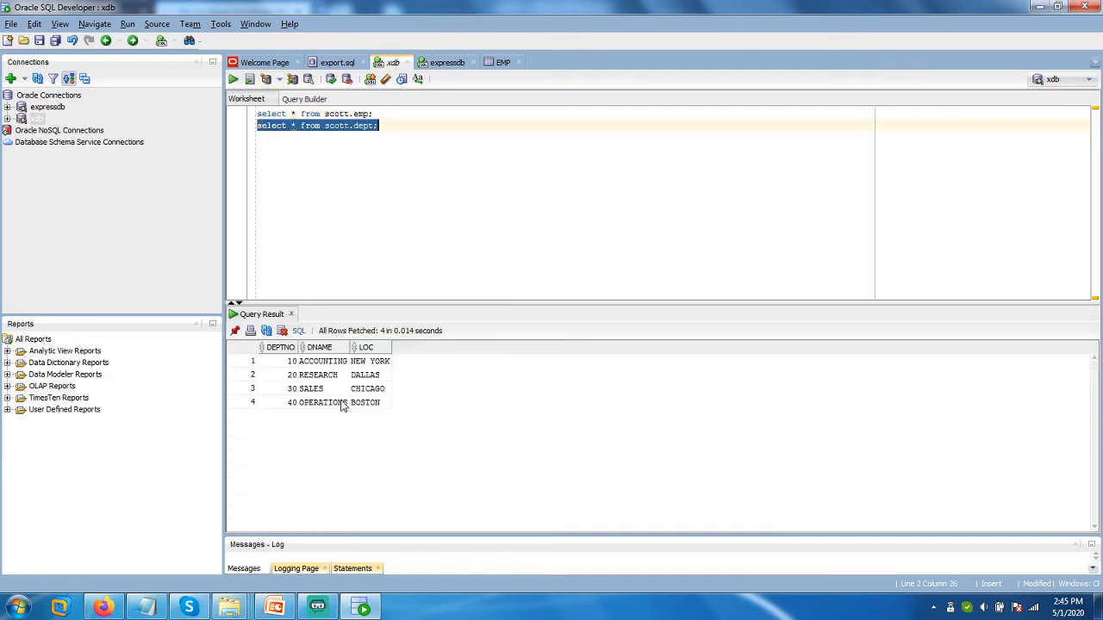
Select the four department rows and open, then dismiss, the results context menu.
left_click_drag(288, 367, 384, 407)
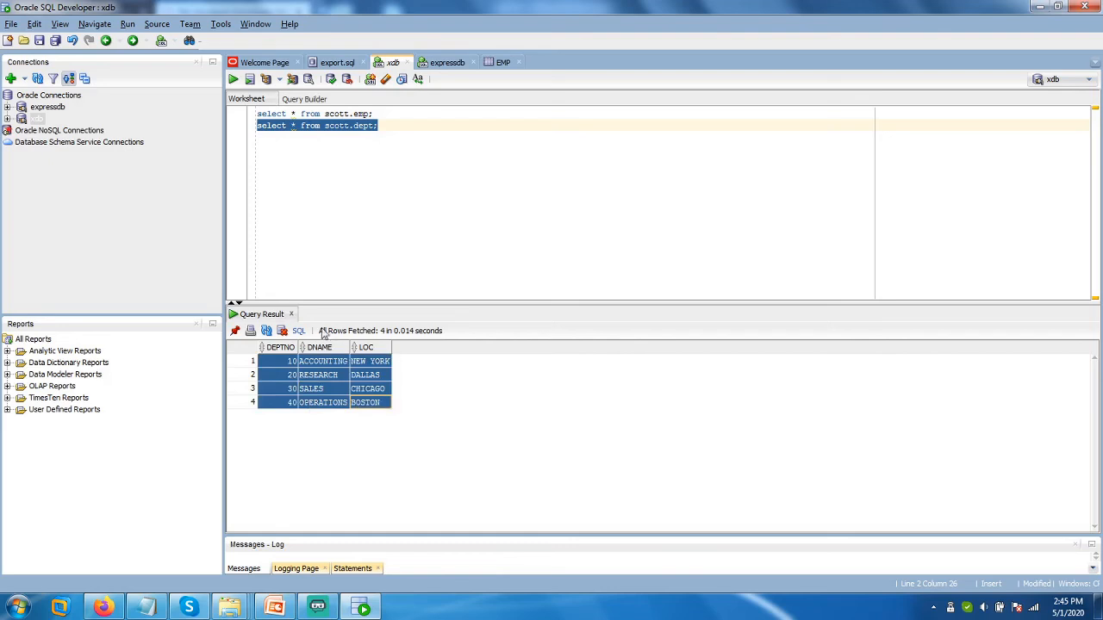
right_click(270, 315)
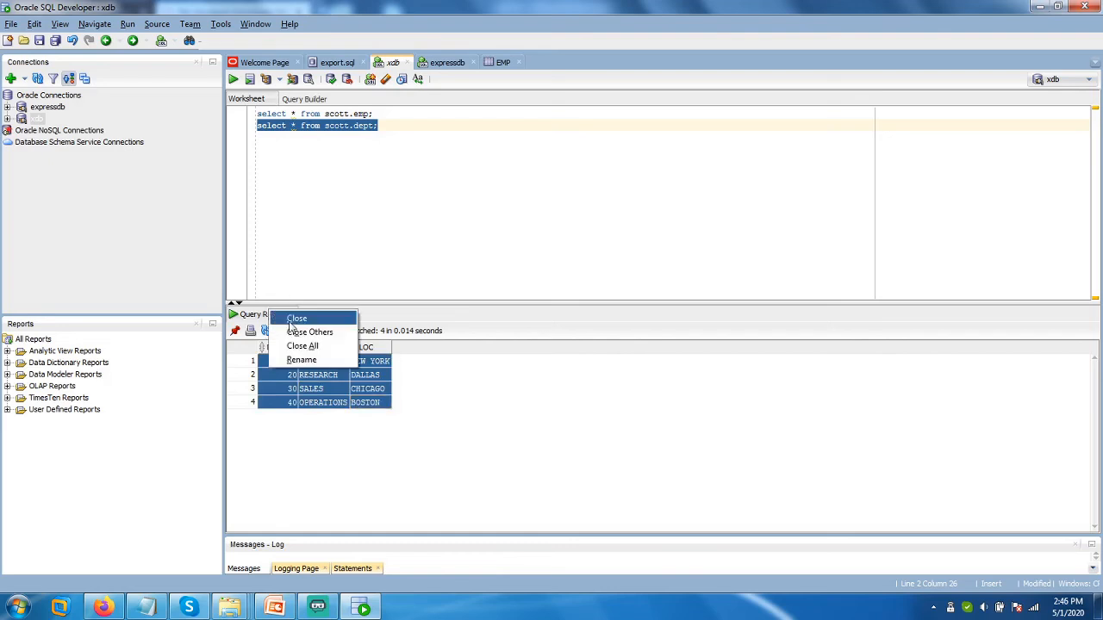
left_click(389, 233)
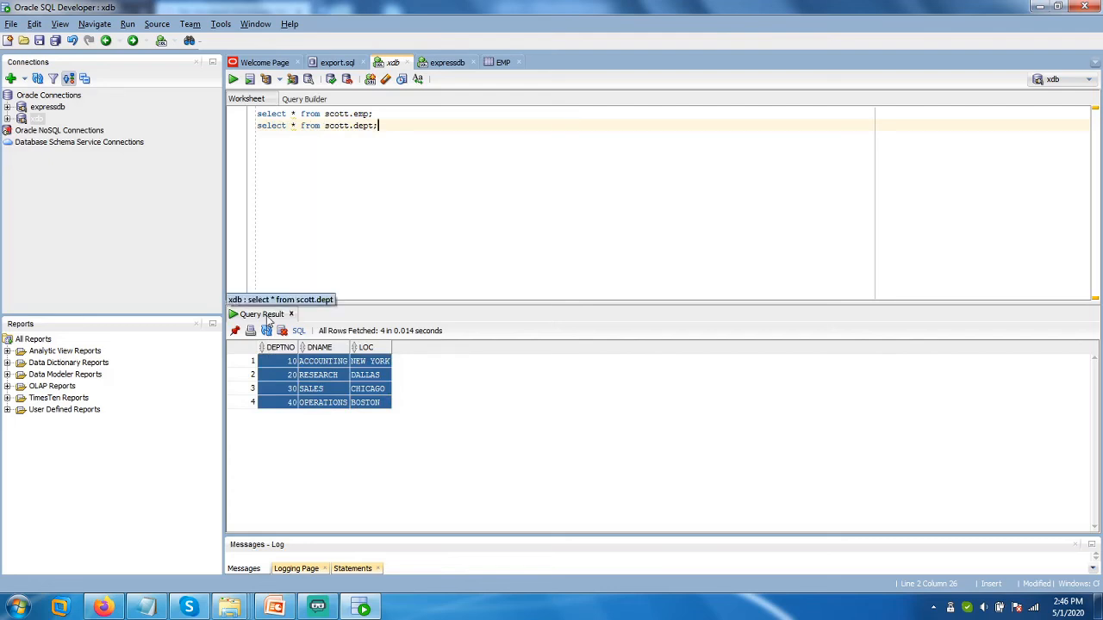
Open the Save dialog, select the suggested file name xdb.sql, then cancel.
left_click(38, 41)
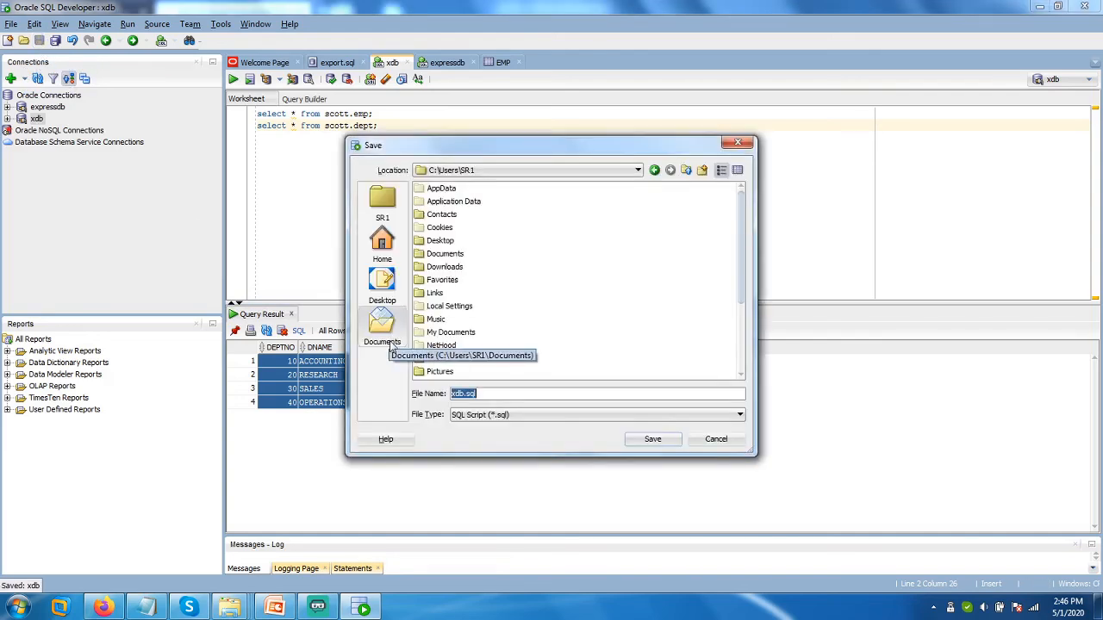
left_click(484, 394)
left_click_drag(485, 394, 438, 396)
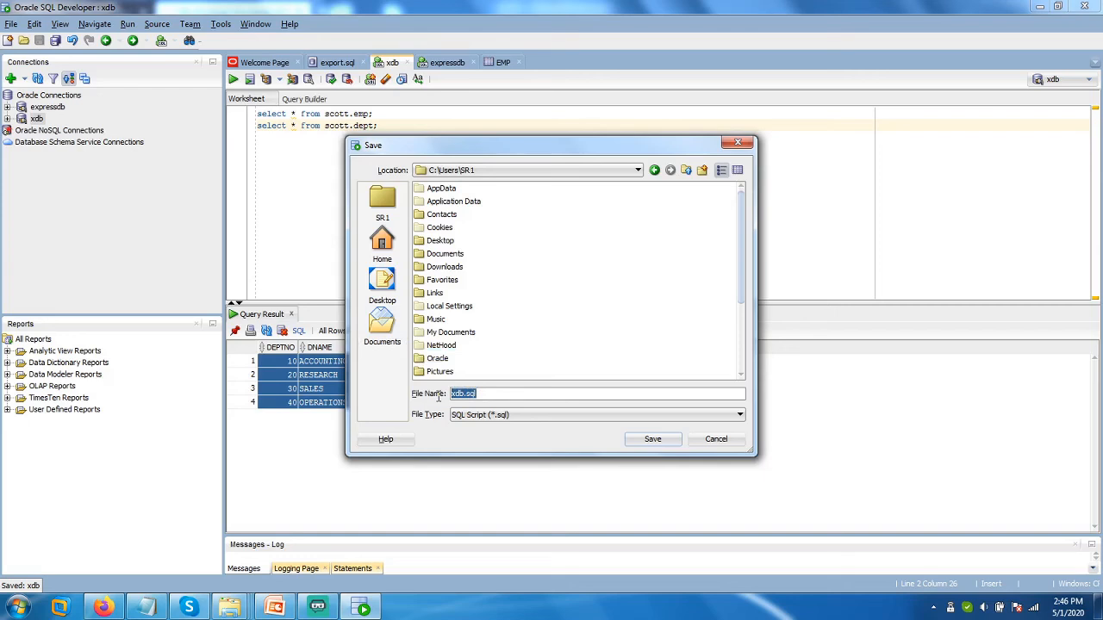
left_click(705, 442)
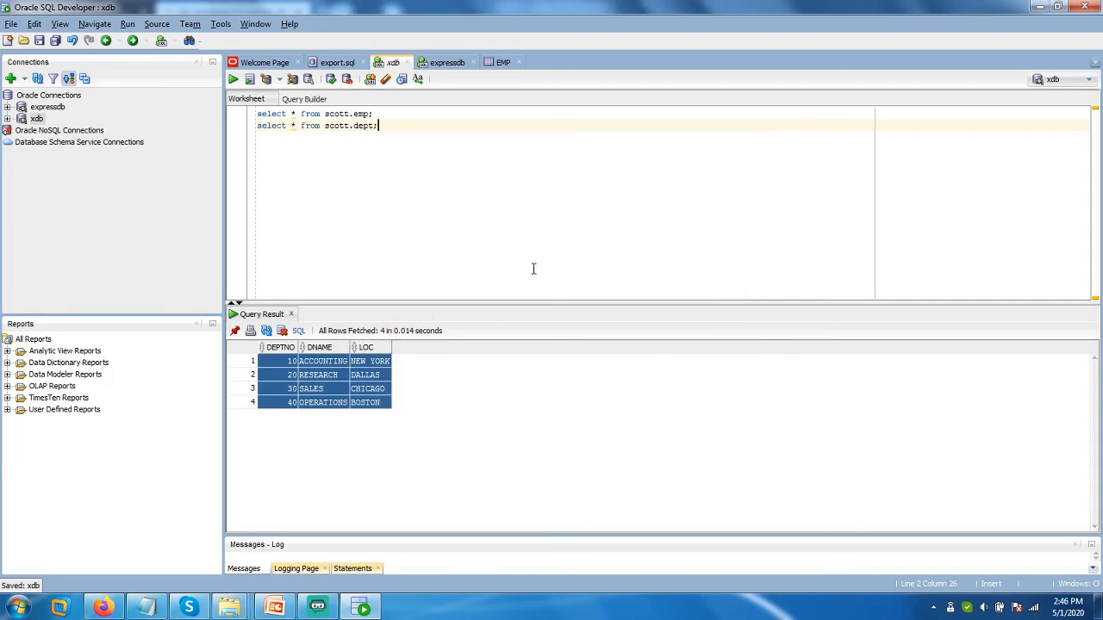
left_click(8, 118)
left_click(7, 110)
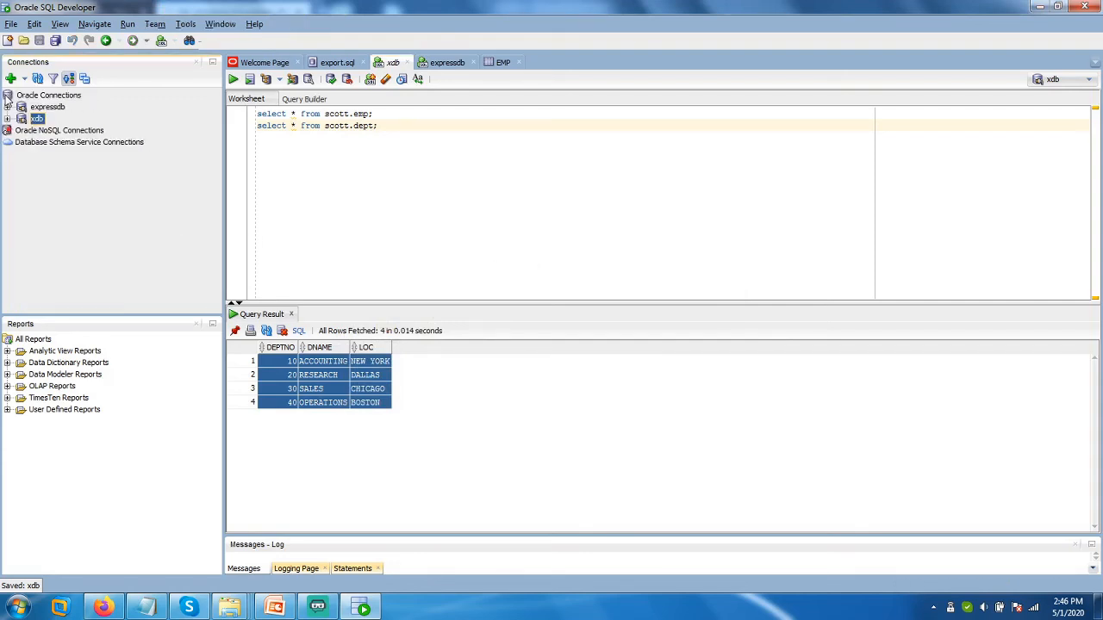
left_click(35, 109)
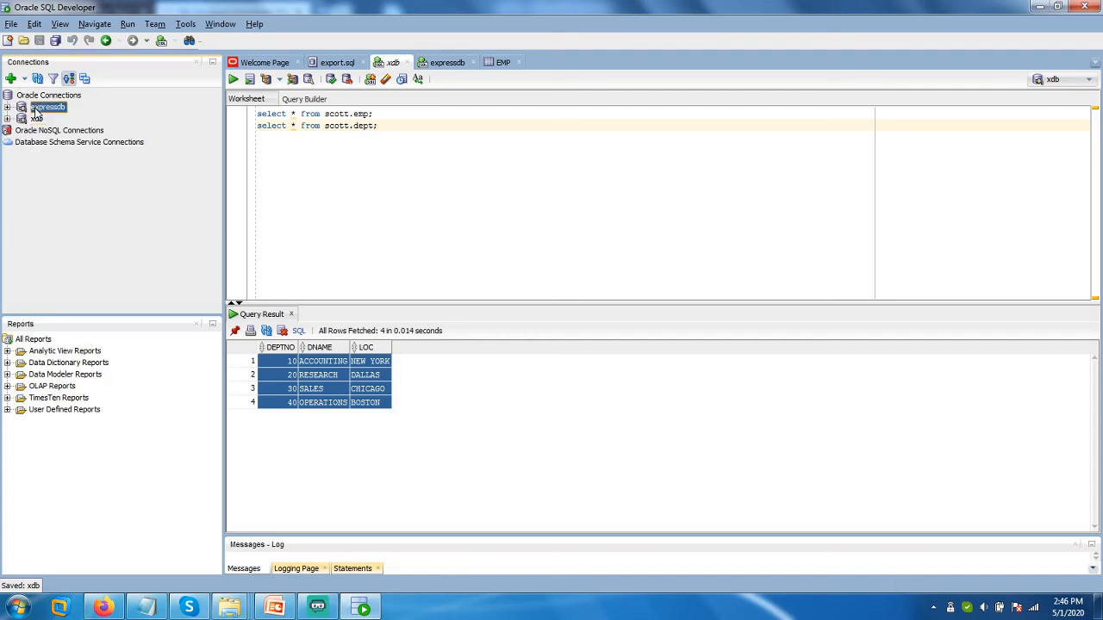
right_click(36, 111)
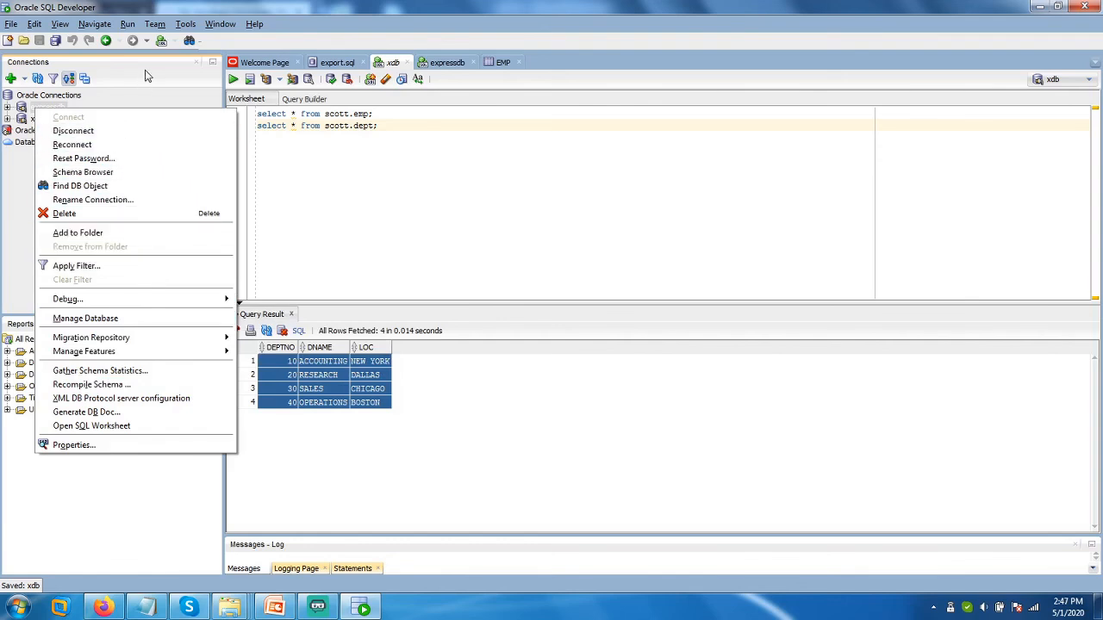
left_click(519, 211)
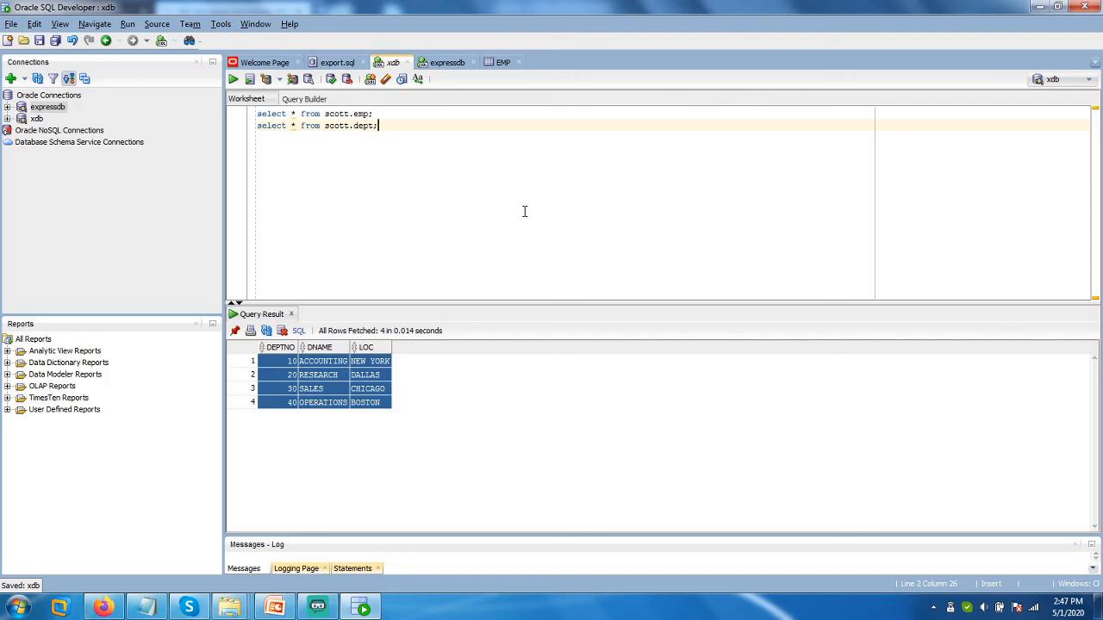
right_click(342, 379)
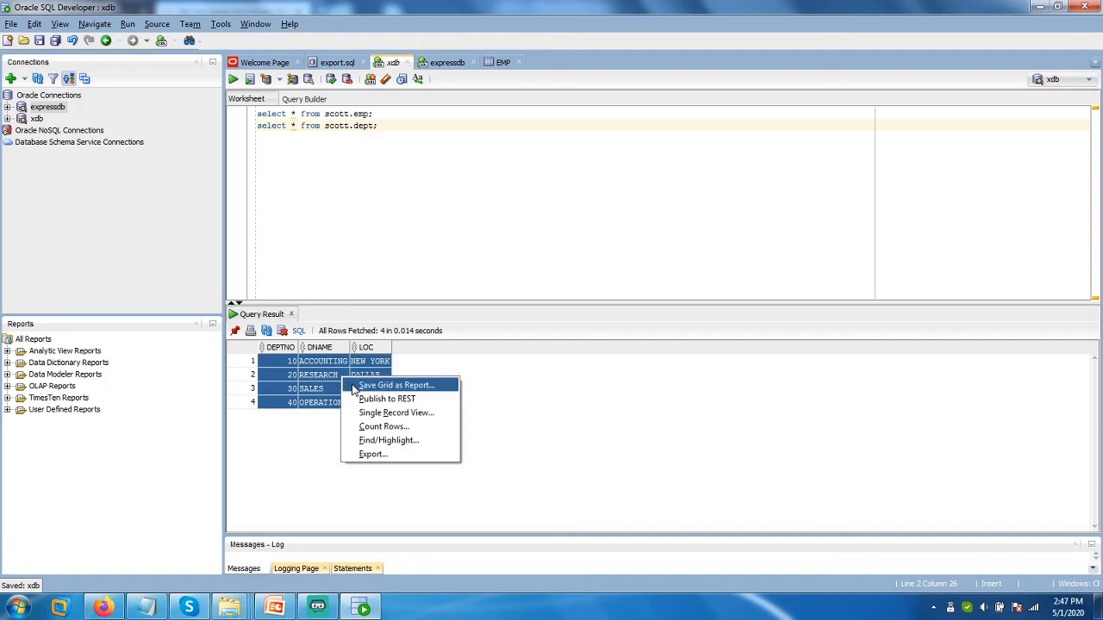
left_click(363, 427)
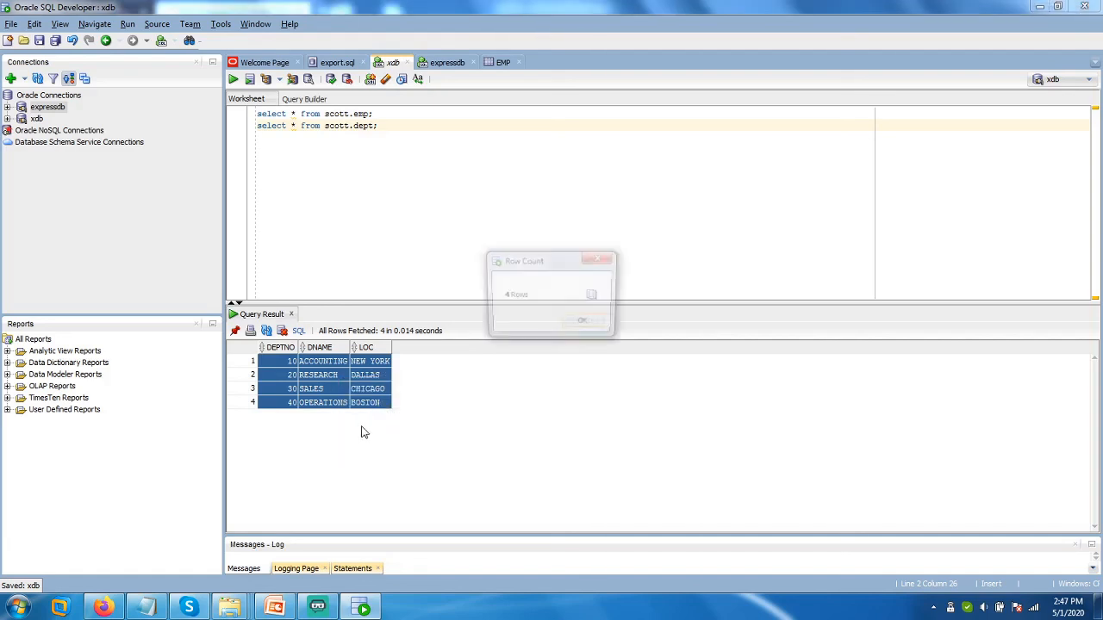
left_click(582, 325)
right_click(334, 374)
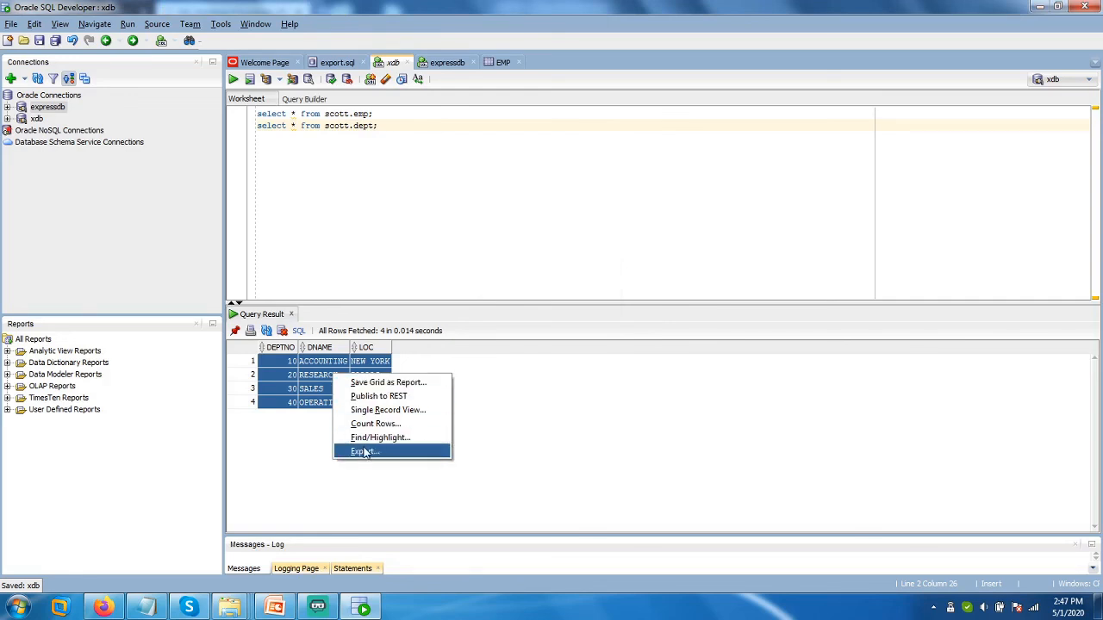
left_click(430, 168)
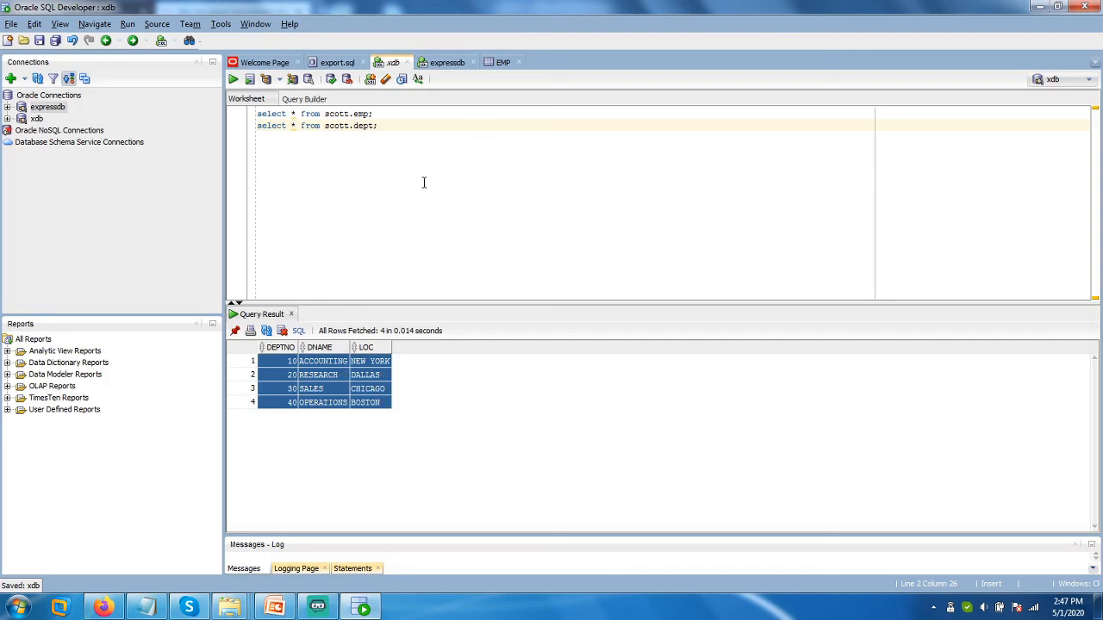
right_click(283, 381)
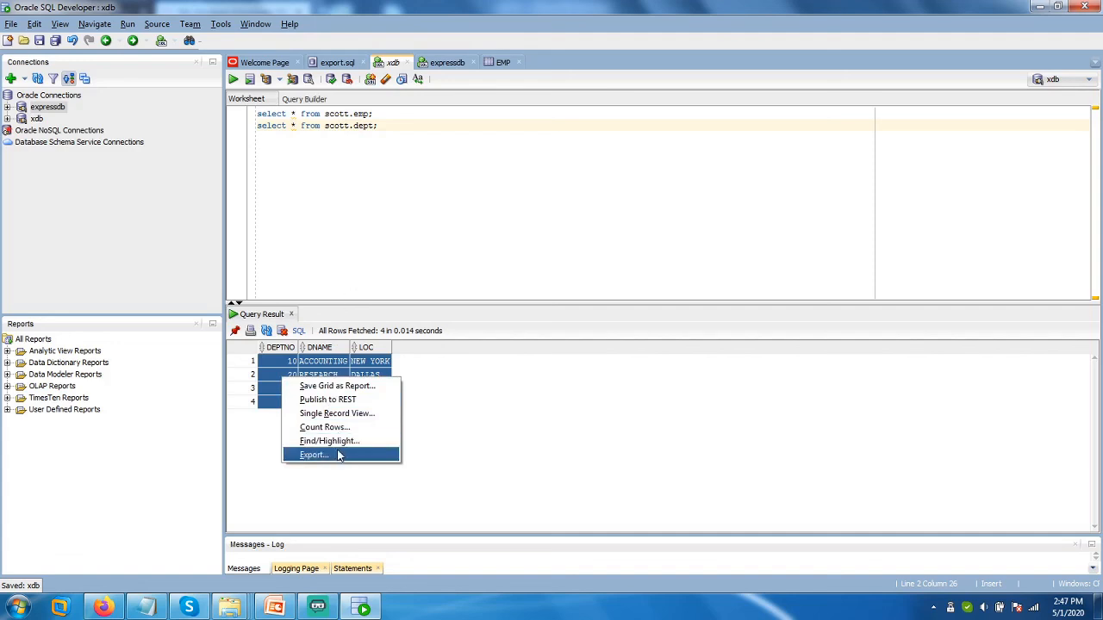
left_click_drag(379, 127, 232, 106)
right_click(305, 379)
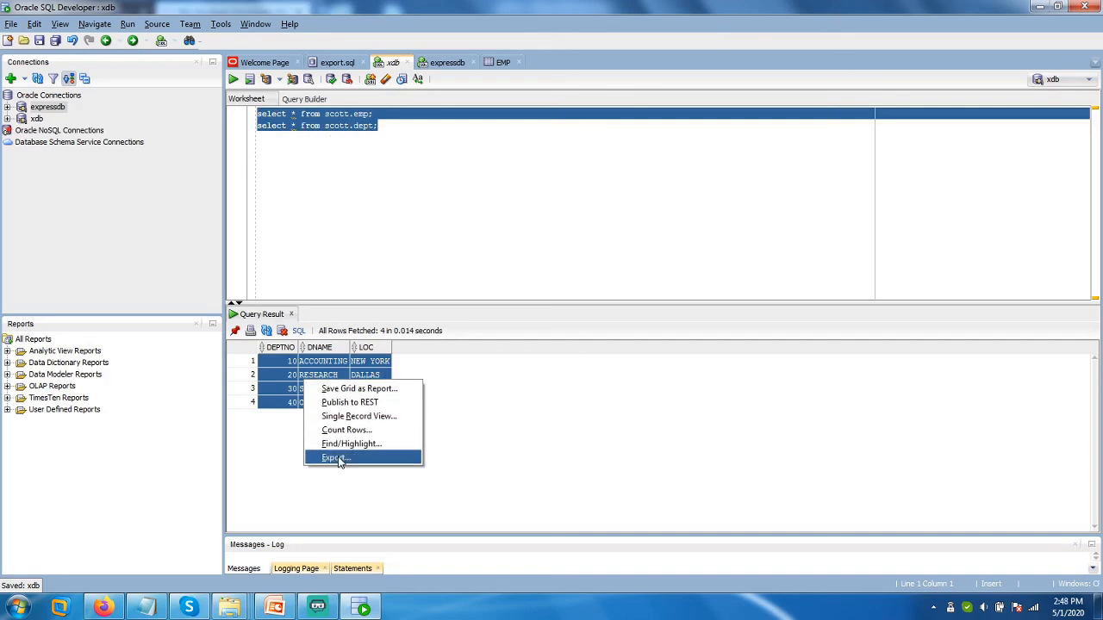
left_click(579, 387)
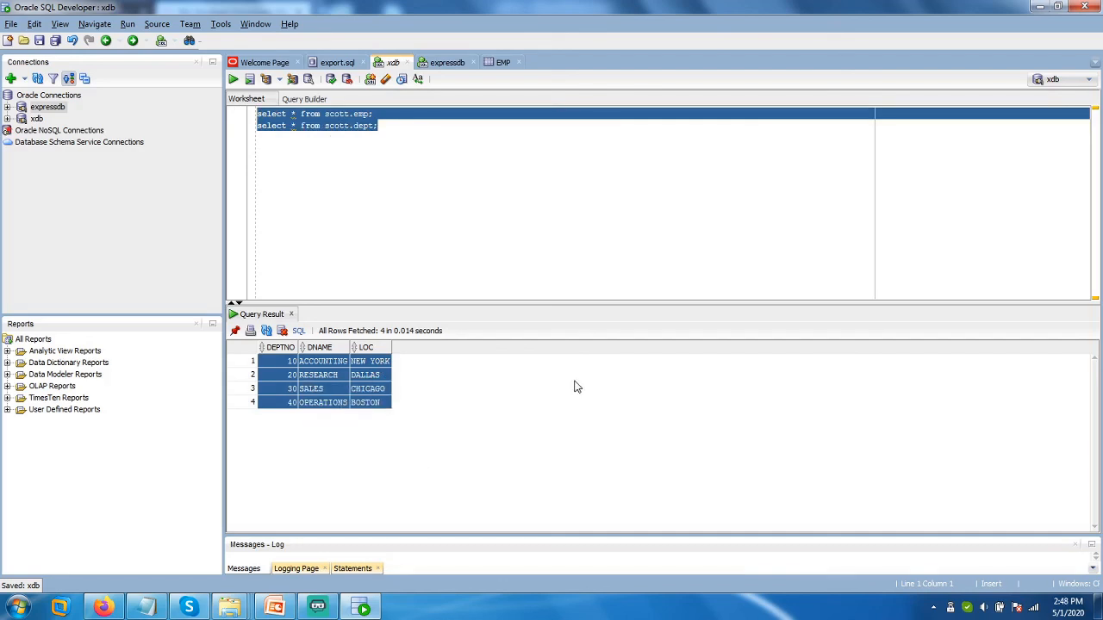